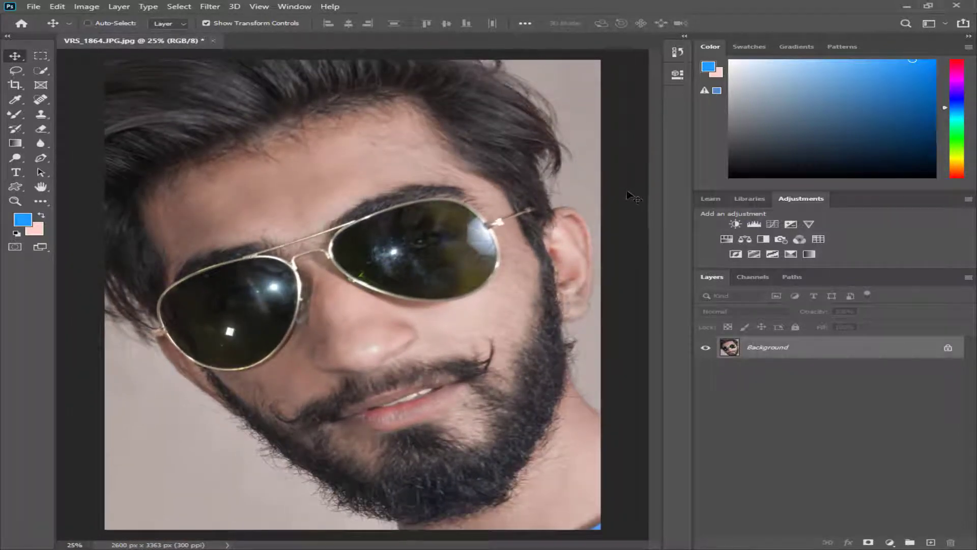
# - Duplicate the photo onto Layer 1 and zoom so both lenses are in view
pyautogui.hotkey('ctrl', 'j')
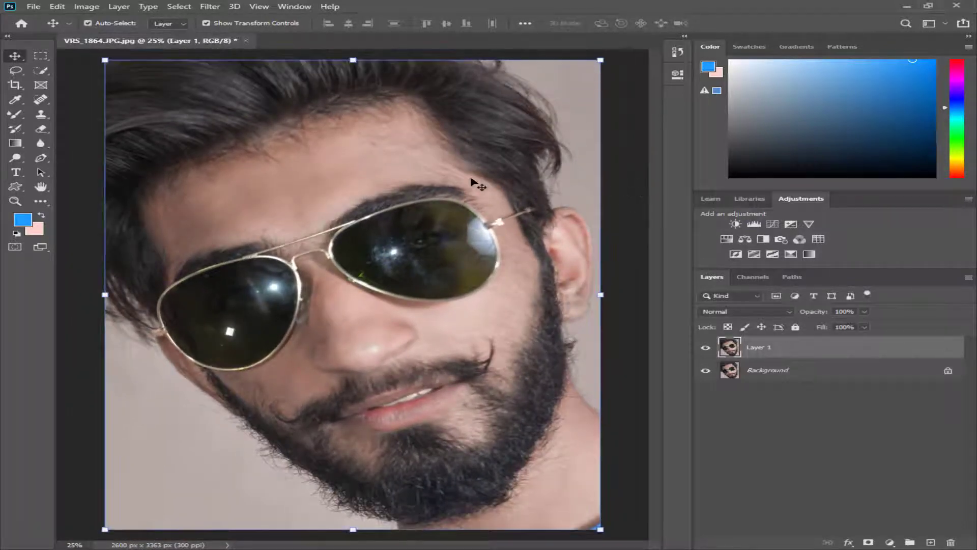
pyautogui.hotkey('ctrl', '+')
pyautogui.hotkey('ctrl', '+')
pyautogui.hotkey('ctrl', '-')
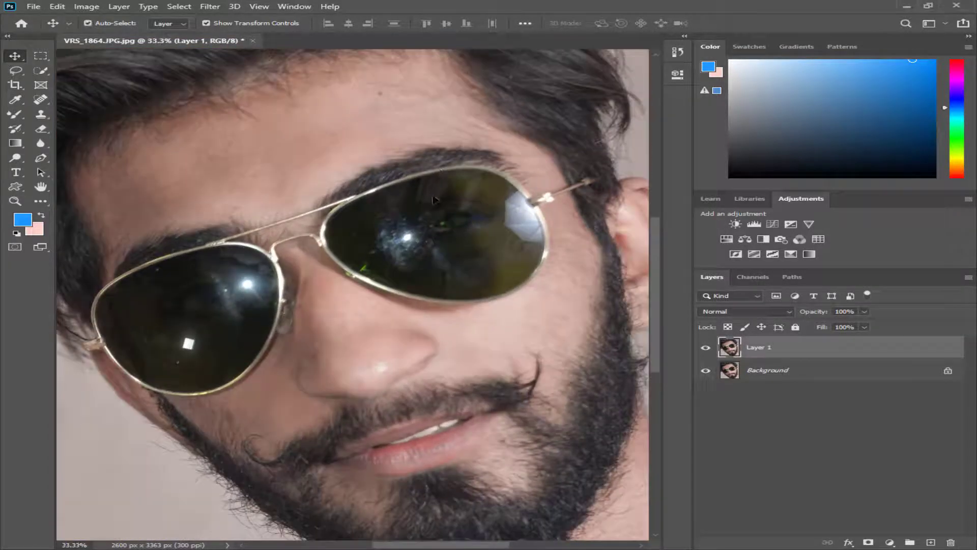
# - Quick-select the right lens, then add the left lens to the selection
pyautogui.press('w')
pyautogui.click(457, 255)
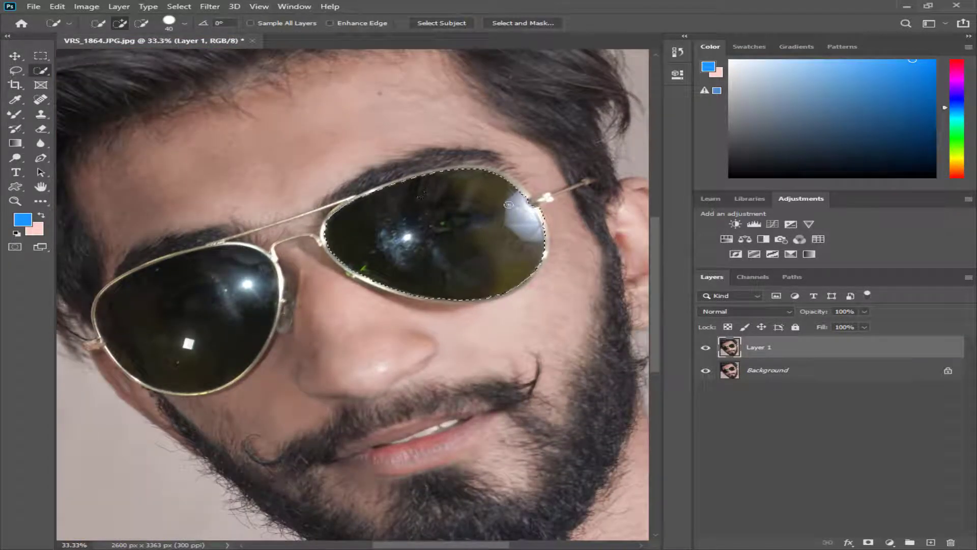
pyautogui.click(192, 303)
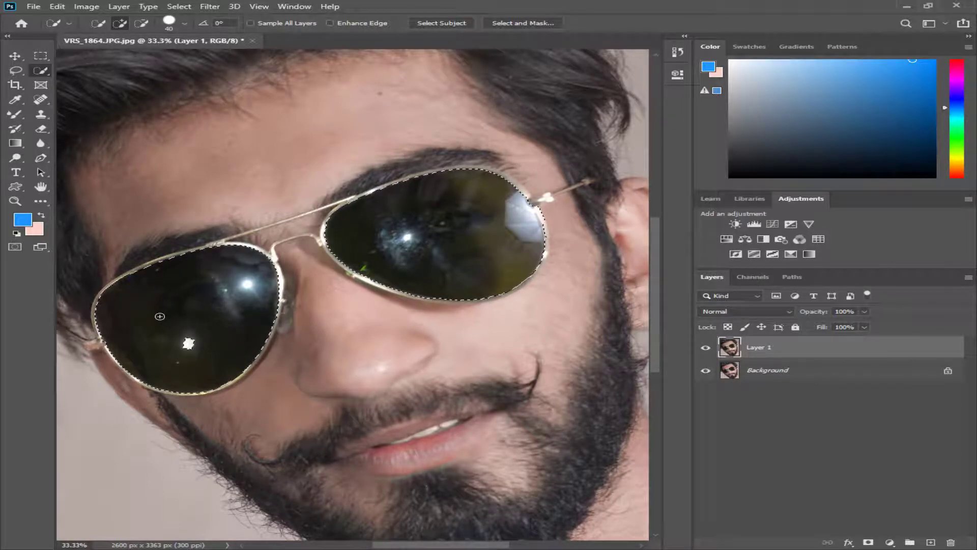
pyautogui.hotkey('ctrl', '+')
pyautogui.hotkey('ctrl', '+')
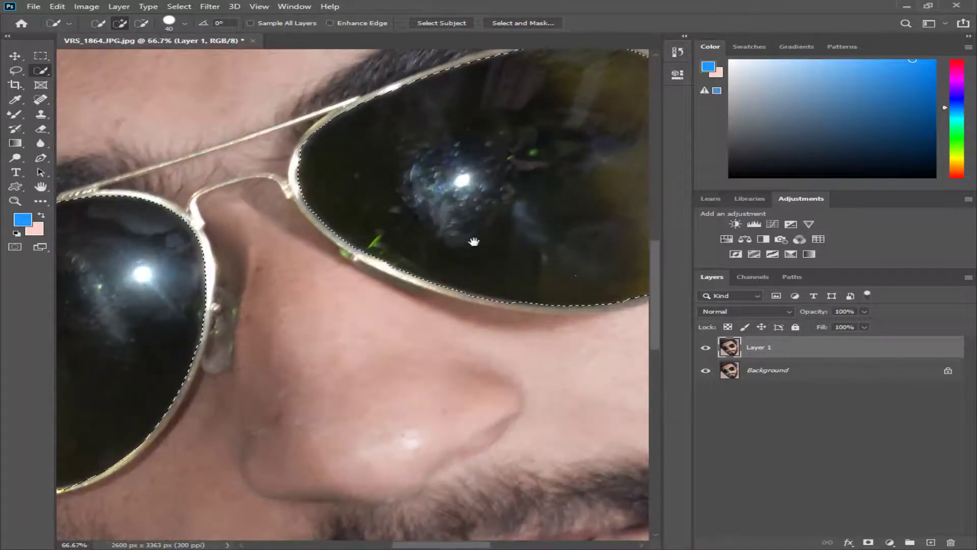
pyautogui.hotkey('ctrl', '+')
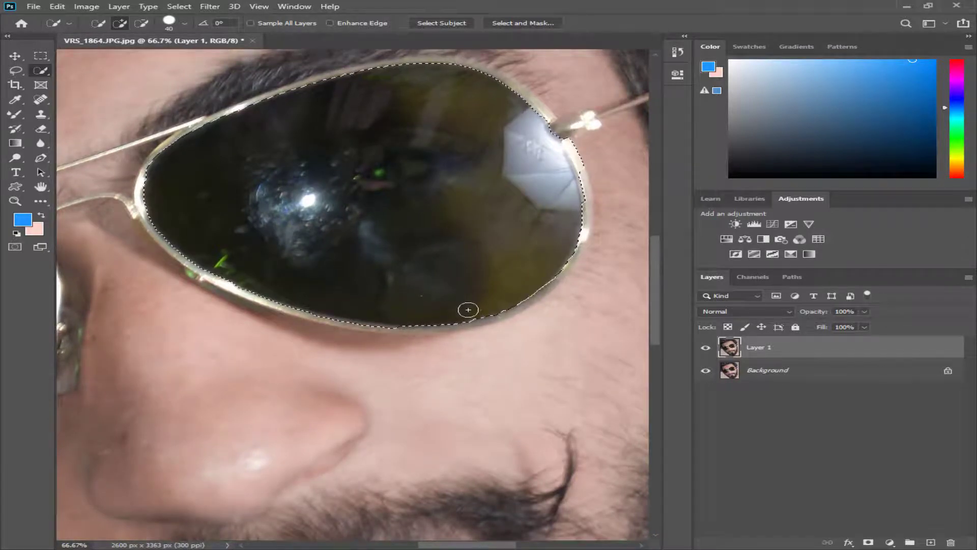
pyautogui.click(16, 71)
# - Lasso the hinge out of the selection and add the upper lens edge
pyautogui.press('alt')
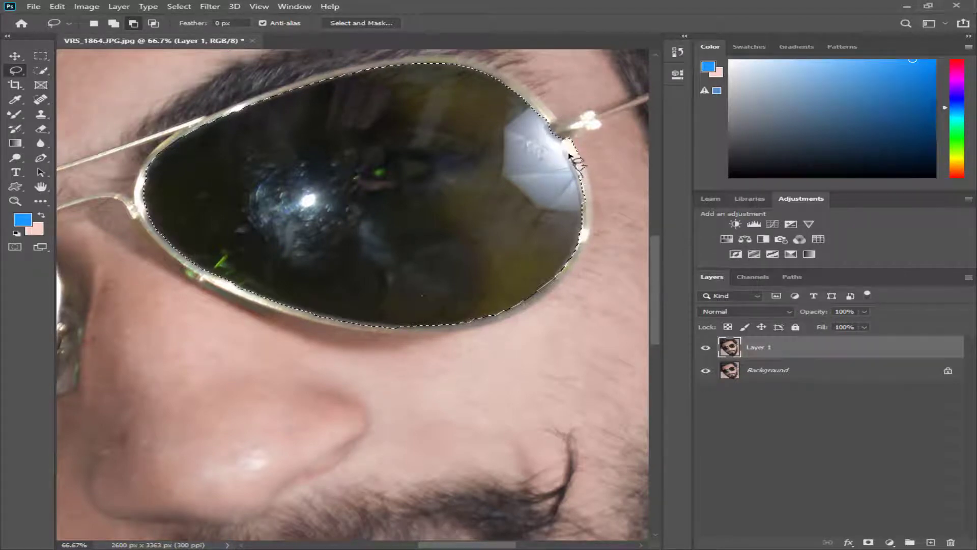
pyautogui.moveTo(582, 175); pyautogui.dragTo(583, 176)
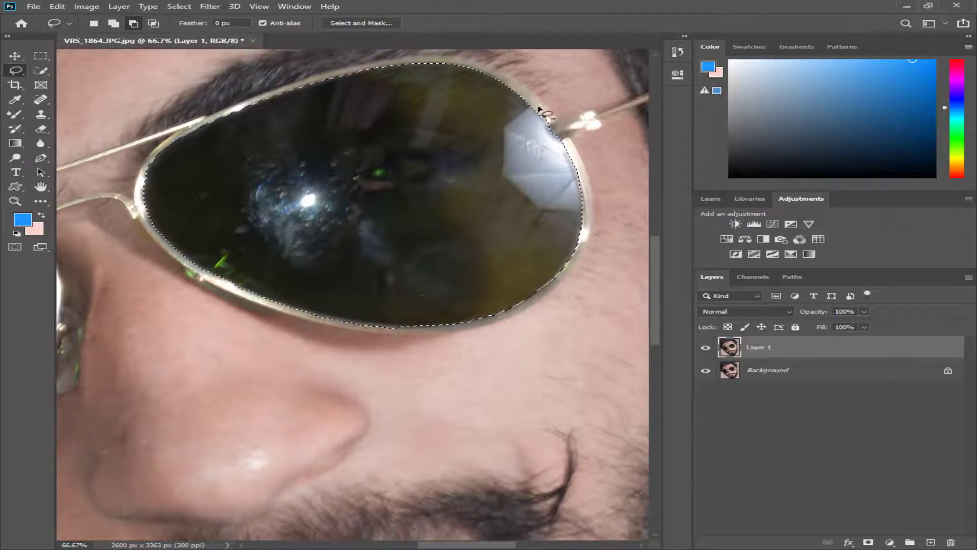
pyautogui.press('shift')
pyautogui.moveTo(535, 116); pyautogui.dragTo(493, 75)
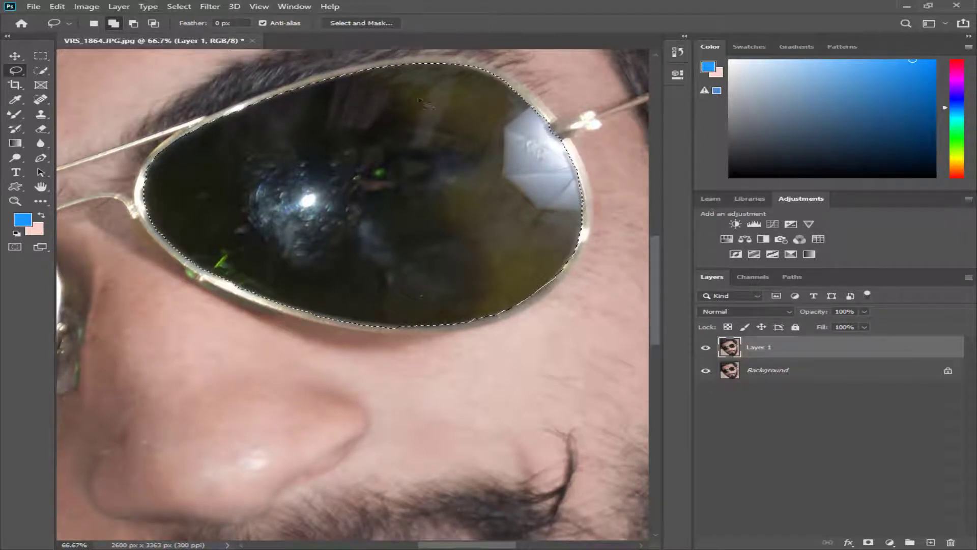
pyautogui.scroll(2, 417, 71)
# - Trim the selection along the top lens edge and smooth it along the lower rim
pyautogui.press('alt')
pyautogui.moveTo(535, 144)
pyautogui.mouseDown()
pyautogui.moveTo(514, 129)
pyautogui.moveTo(571, 114)
pyautogui.moveTo(490, 124)
pyautogui.mouseUp()
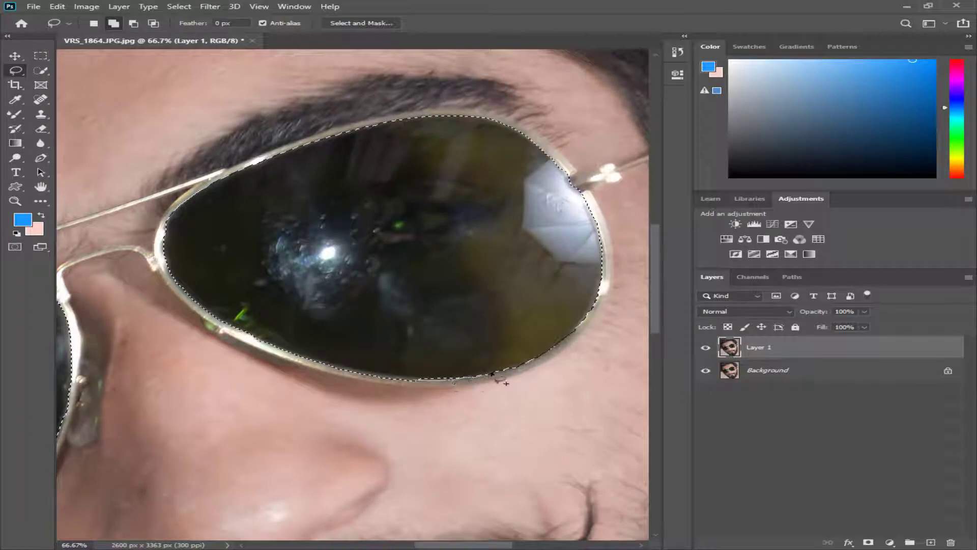
pyautogui.moveTo(492, 374); pyautogui.dragTo(479, 349)
pyautogui.moveTo(524, 370); pyautogui.dragTo(477, 372)
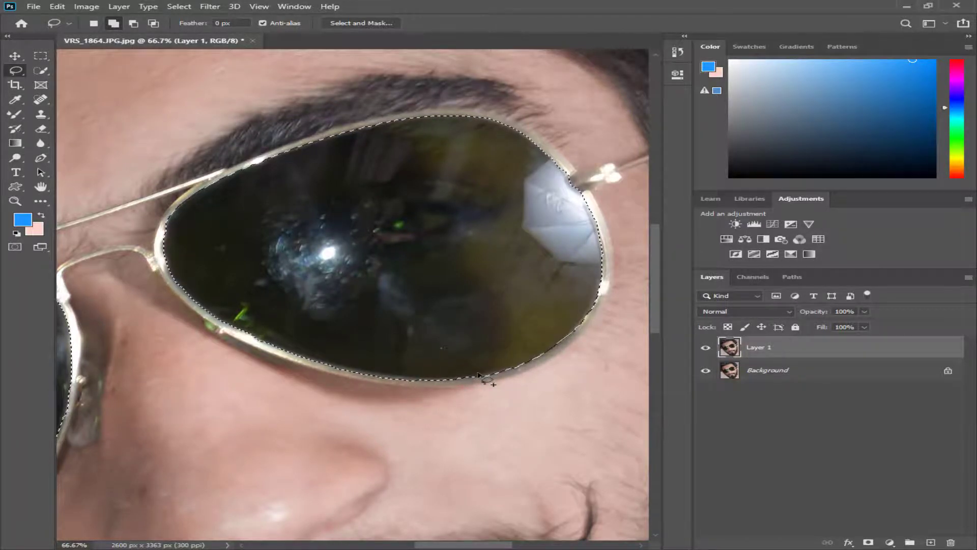
pyautogui.moveTo(459, 386); pyautogui.dragTo(467, 364)
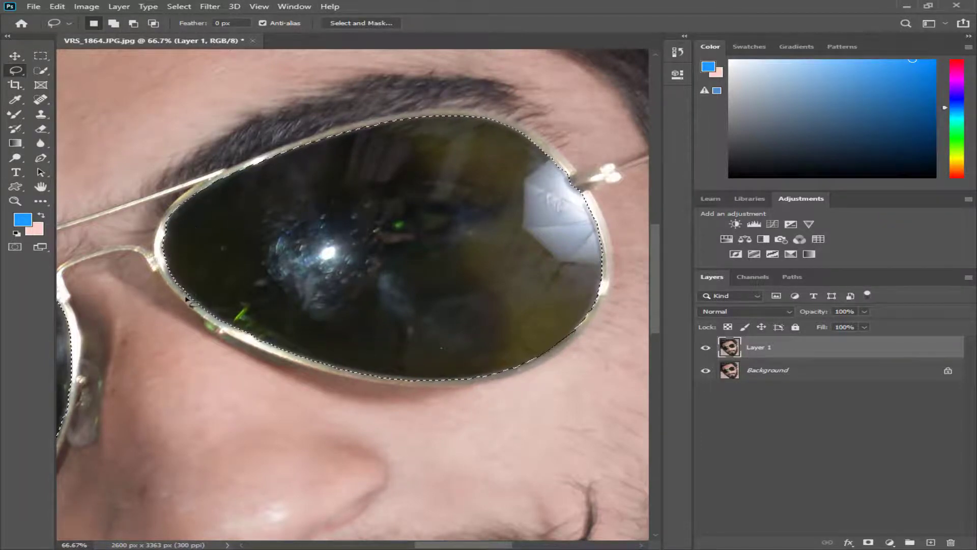
pyautogui.scroll(-3, 147, 311)
pyautogui.scroll(-2, 147, 313)
pyautogui.scroll(1, 148, 314)
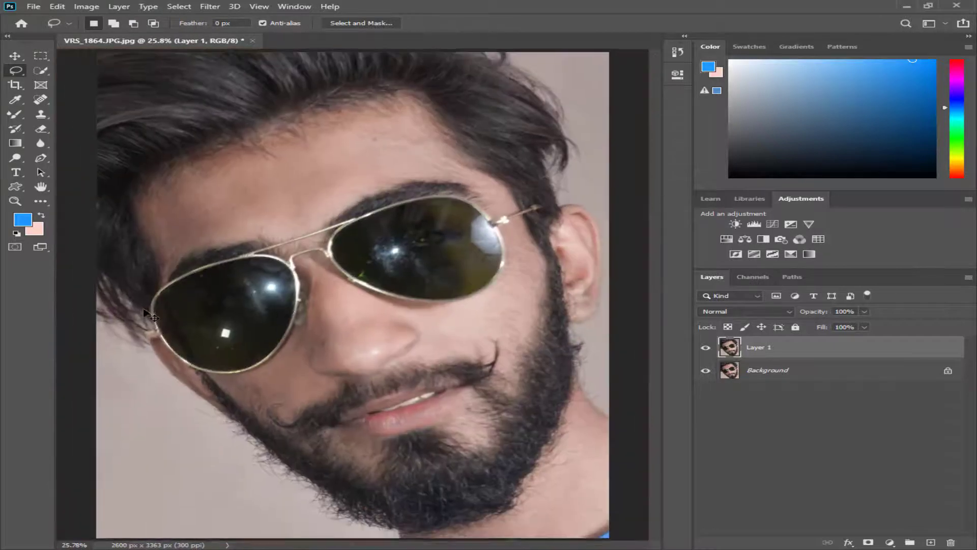
pyautogui.scroll(2, 327, 284)
# - Feather the lens selection by 1 pixel
pyautogui.scroll(-3, 327, 283)
pyautogui.rightClick(438, 261)
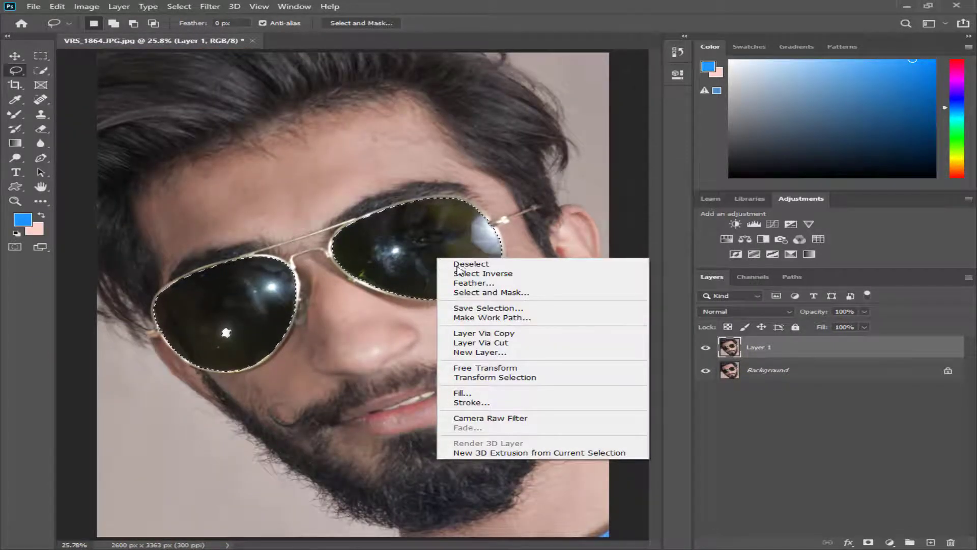
pyautogui.click(474, 283)
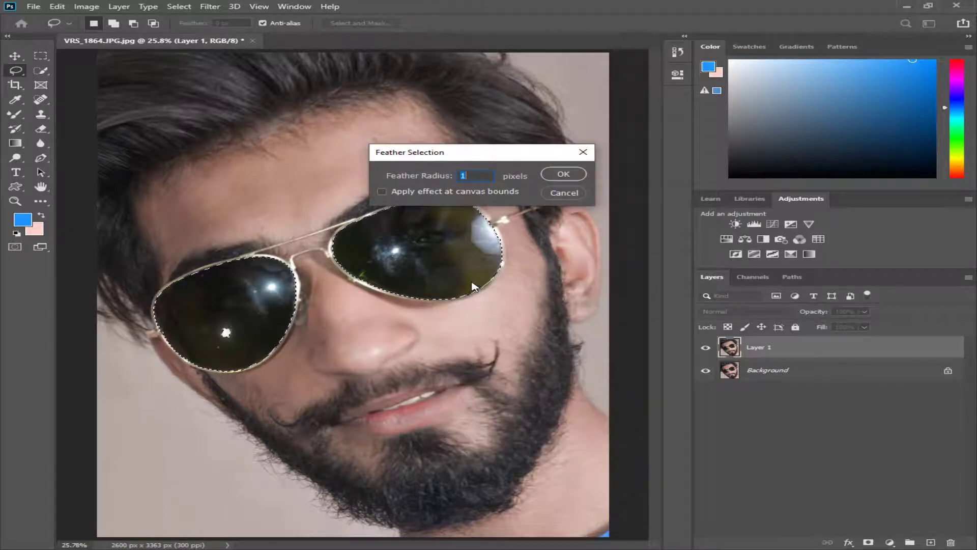
pyautogui.press('Return')
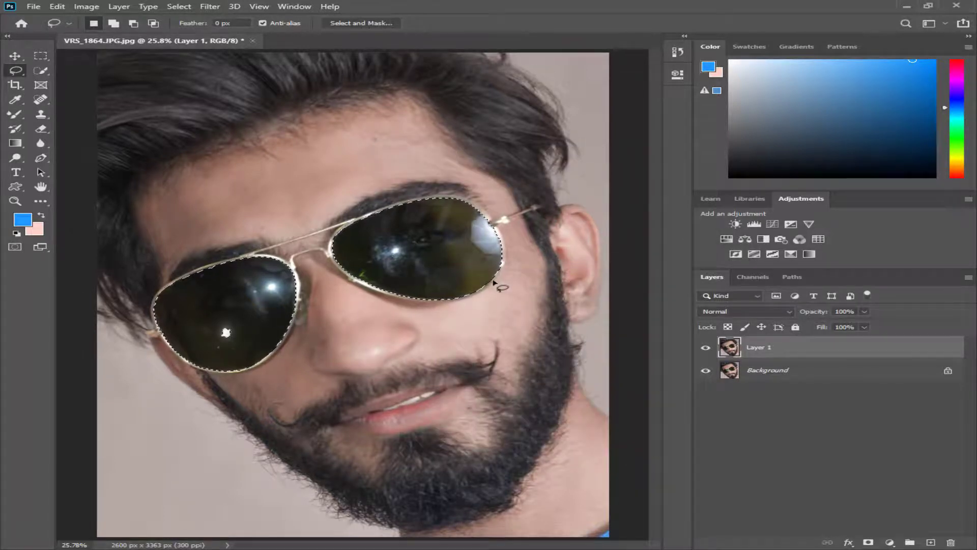
# - Copy the lenses to Layer 2, check them alone, then show Layer 1 and Background again
pyautogui.hotkey('ctrl', '+')
pyautogui.hotkey('ctrl', 'j')
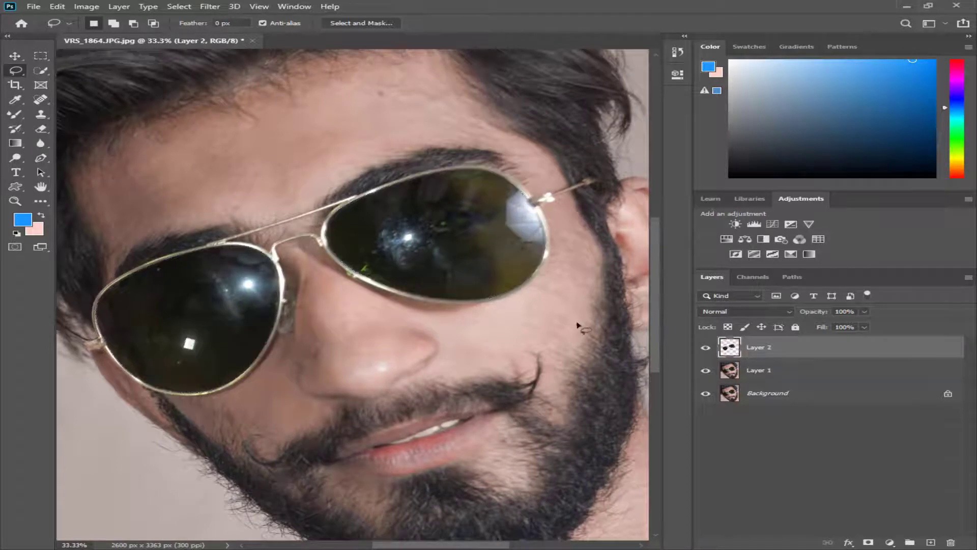
pyautogui.click(705, 370)
pyautogui.click(707, 391)
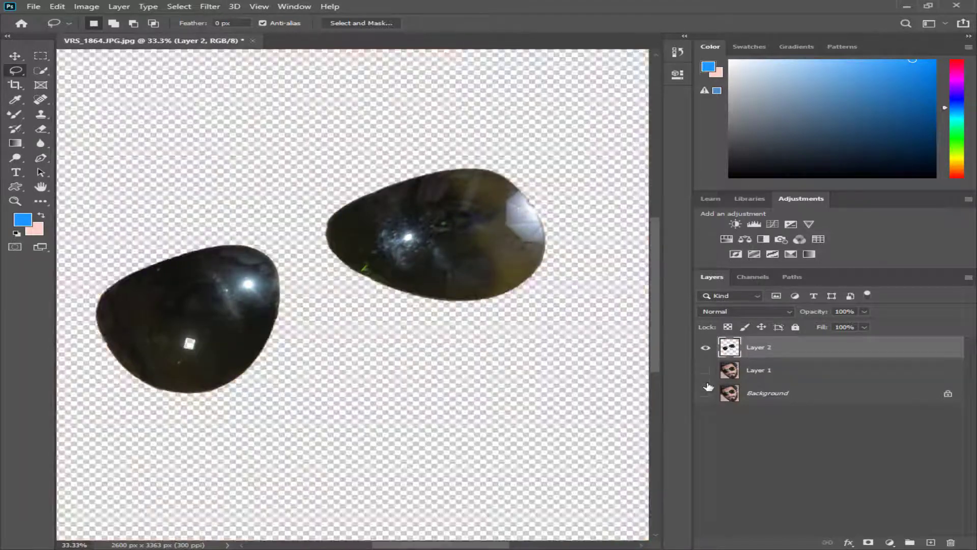
pyautogui.hotkey('ctrl', '+')
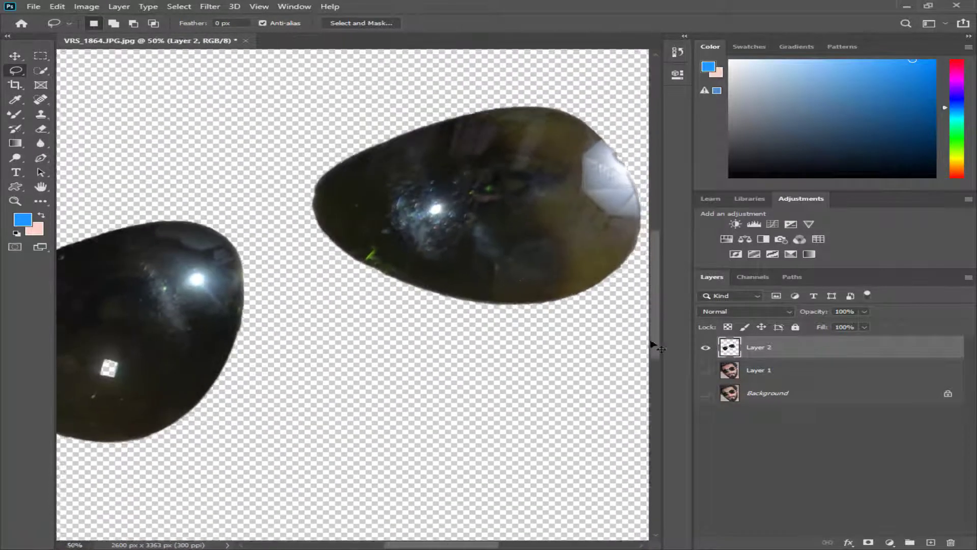
pyautogui.hotkey('ctrl', '0')
pyautogui.moveTo(705, 370); pyautogui.dragTo(707, 393)
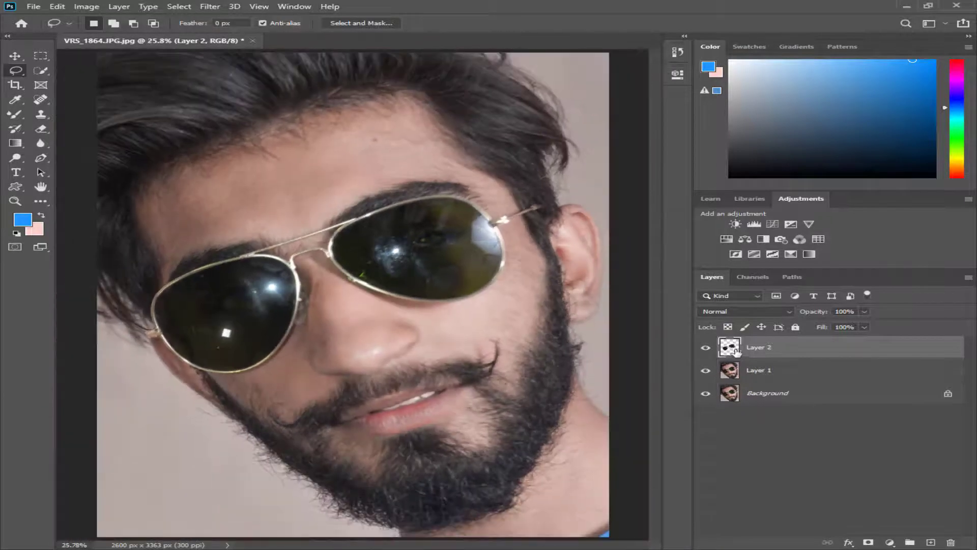
# - Set the foreground colour to green from the Swatches panel
pyautogui.click(751, 46)
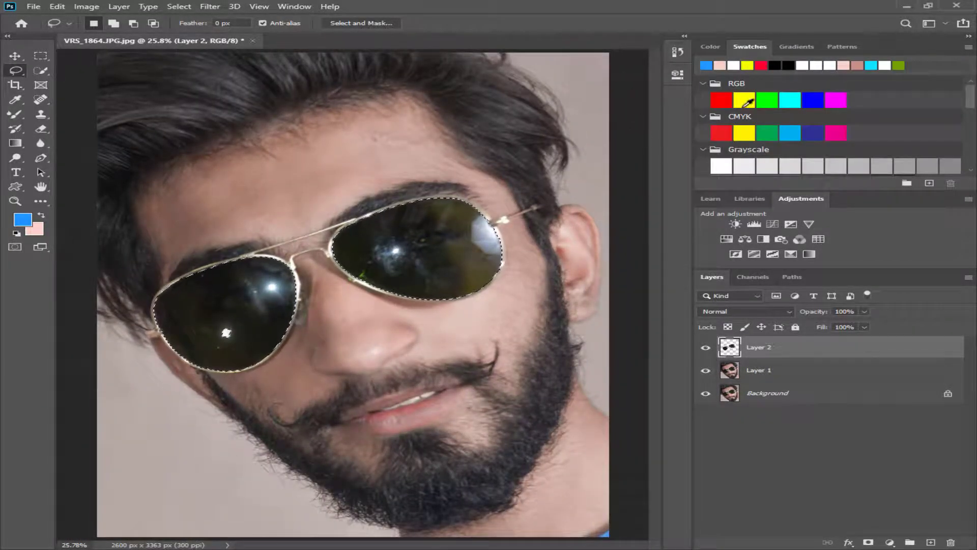
pyautogui.click(762, 97)
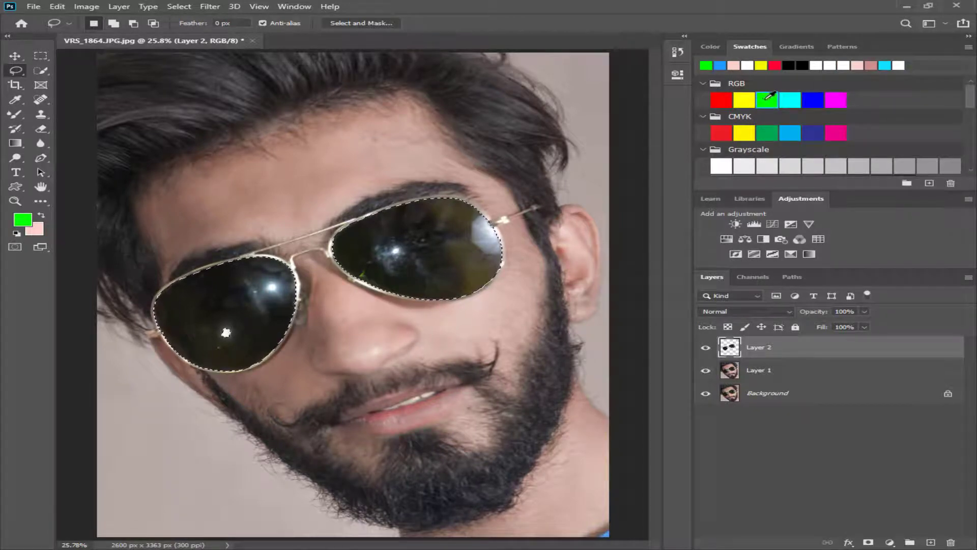
pyautogui.press('x')
pyautogui.click(765, 104)
# - Trial a green gradient fill on the lenses, undo it, and select Layer 1 with Layer 2
pyautogui.press('g')
pyautogui.moveTo(373, 220); pyautogui.dragTo(428, 294)
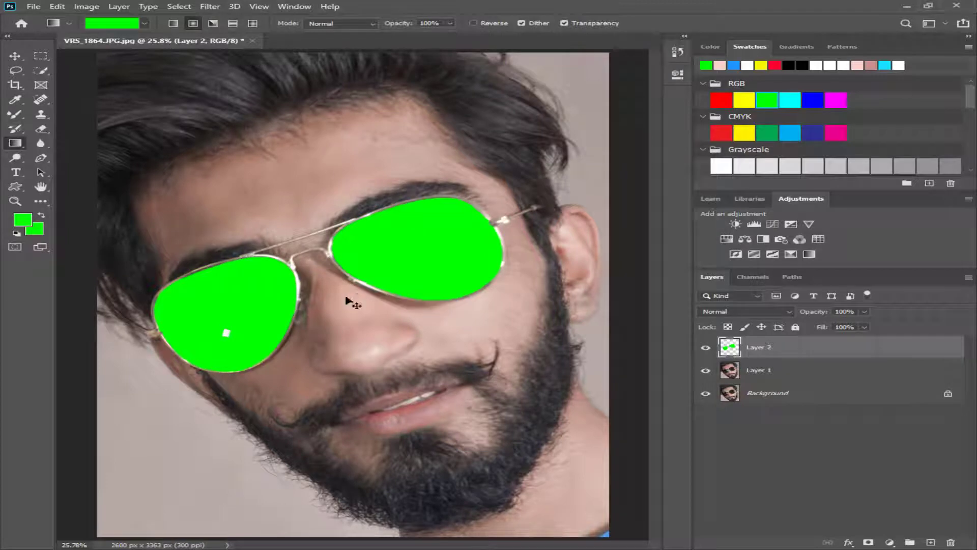
pyautogui.hotkey('ctrl', '-')
pyautogui.hotkey('ctrl', 'z')
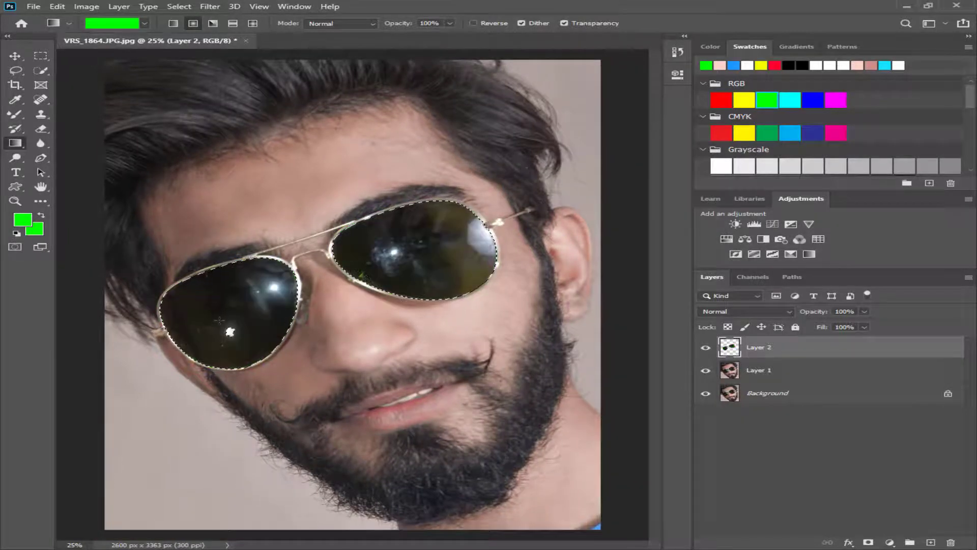
pyautogui.press('w')
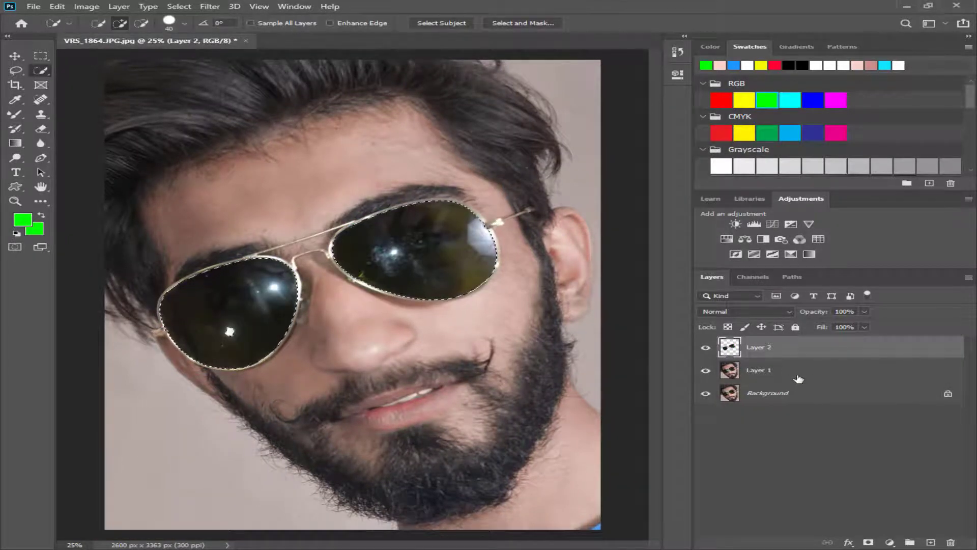
pyautogui.keyDown('shift'); pyautogui.click(731, 372); pyautogui.keyUp('shift')
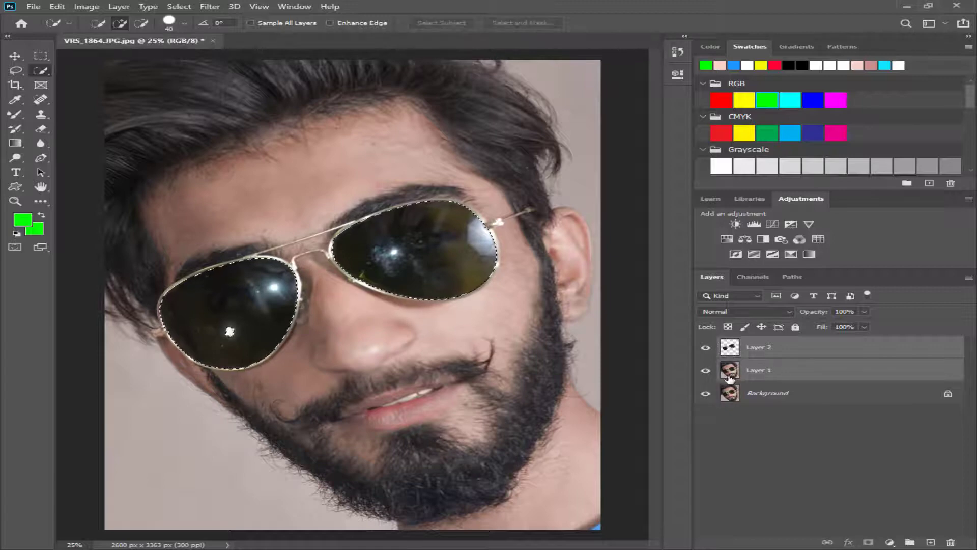
# - Load the lens shapes from Layer 2 as a selection and zoom in on the glasses
pyautogui.click(758, 373)
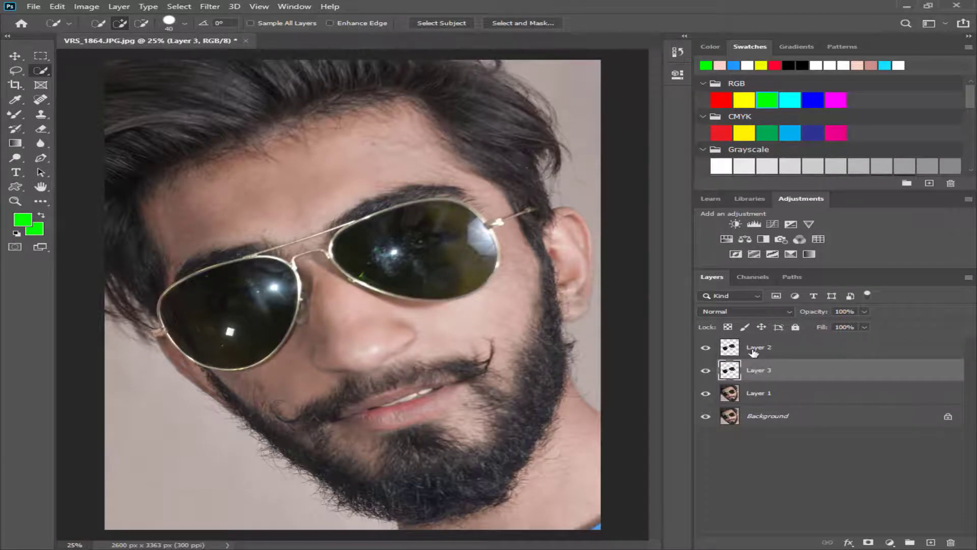
pyautogui.click(754, 348)
pyautogui.hotkey('ctrl', 'd')
pyautogui.keyDown('ctrl'); pyautogui.click(729, 347); pyautogui.keyUp('ctrl')
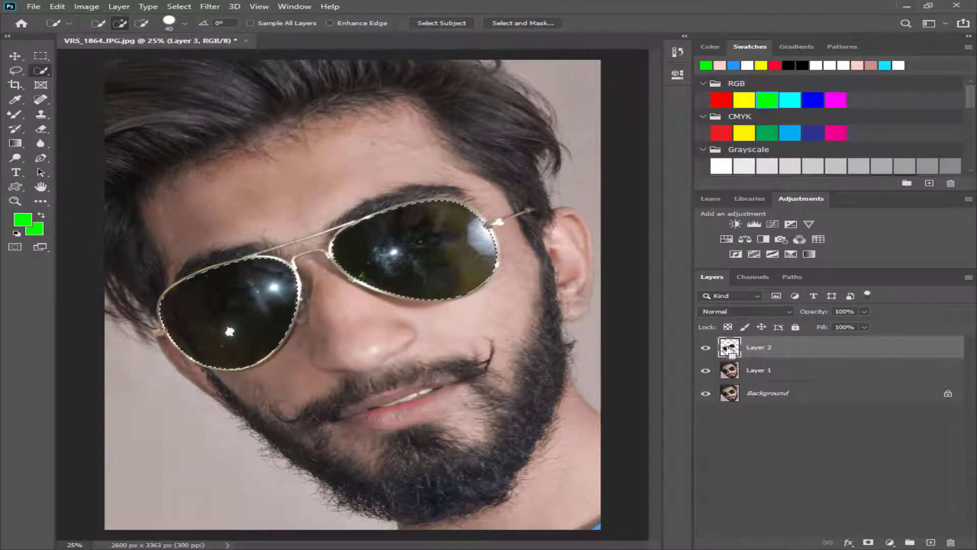
pyautogui.hotkey('ctrl', '+')
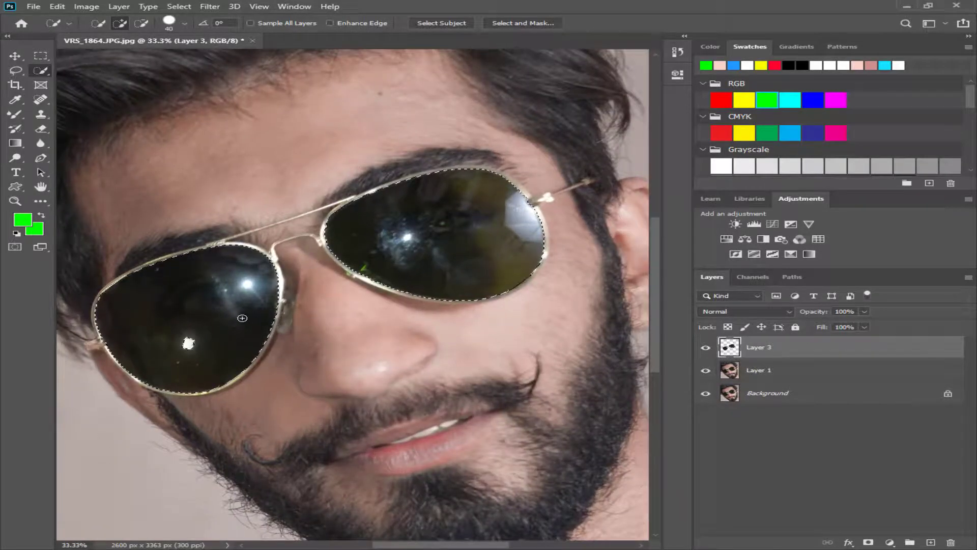
pyautogui.hotkey('ctrl', '+')
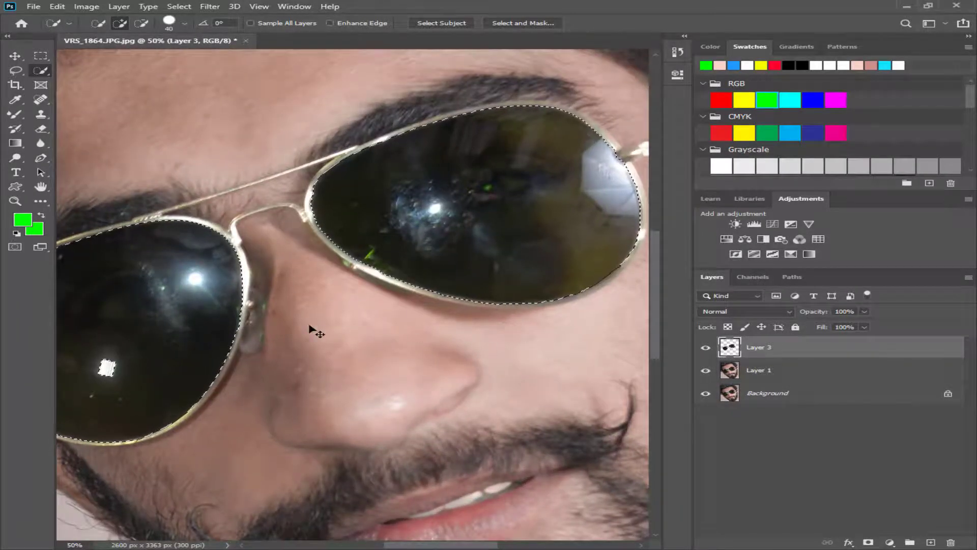
# - Copy the lens area from Layer 1 onto new Layer 4 and delete Layer 3
pyautogui.click(731, 370)
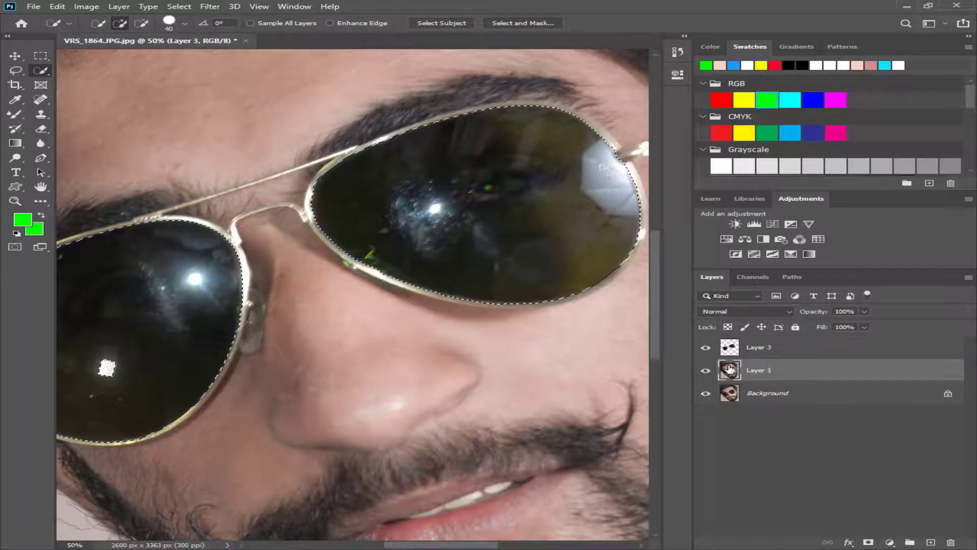
pyautogui.hotkey('ctrl', '-')
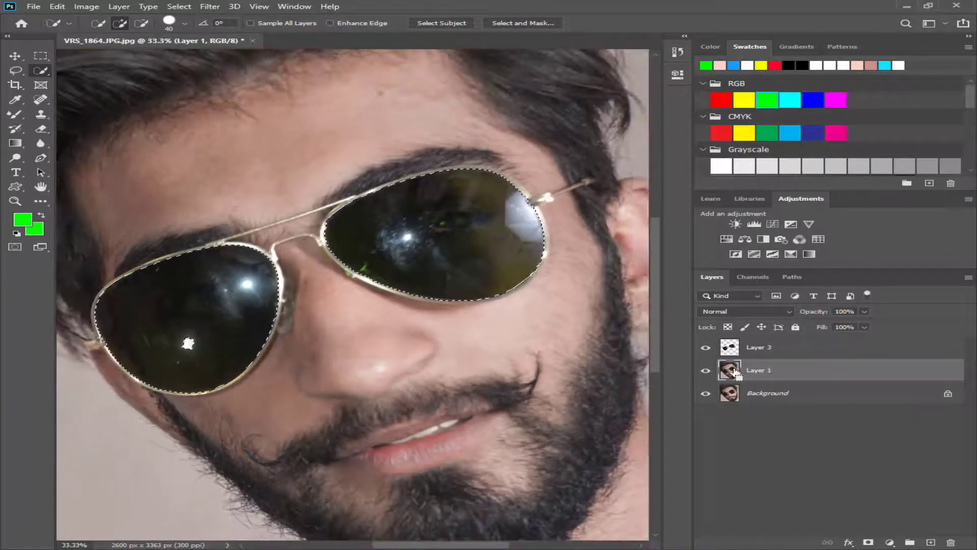
pyautogui.hotkey('ctrl', 'd')
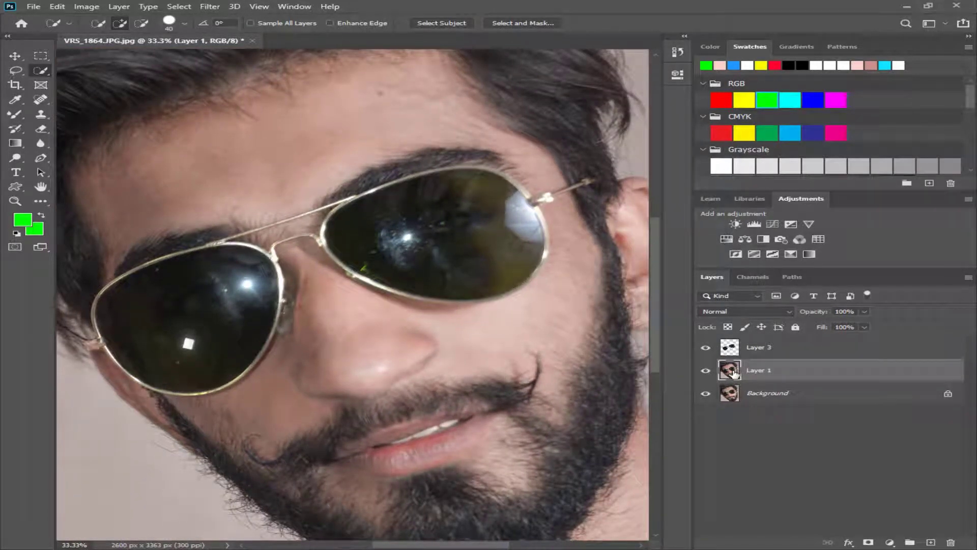
pyautogui.keyDown('ctrl'); pyautogui.click(729, 347); pyautogui.keyUp('ctrl')
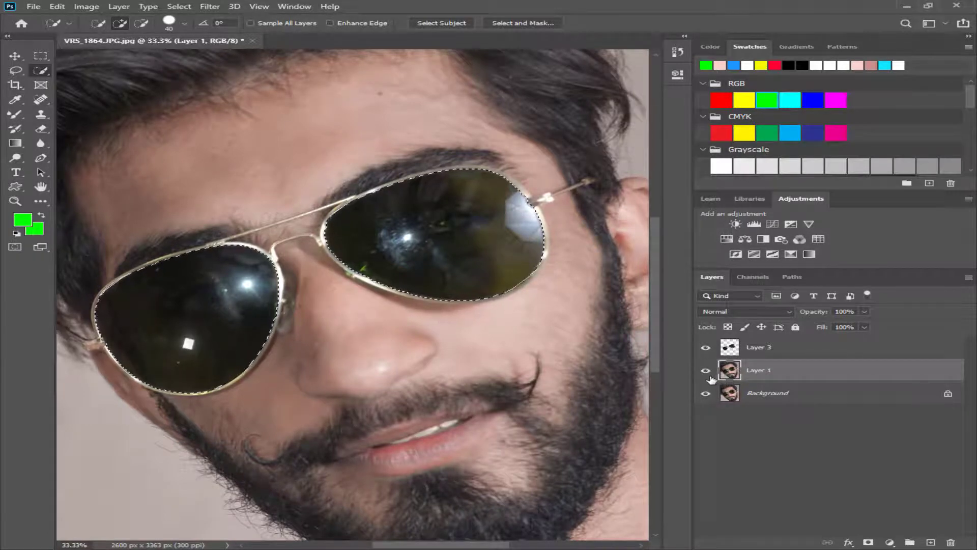
pyautogui.hotkey('ctrl', 'j')
pyautogui.click(759, 347)
pyautogui.press('Delete')
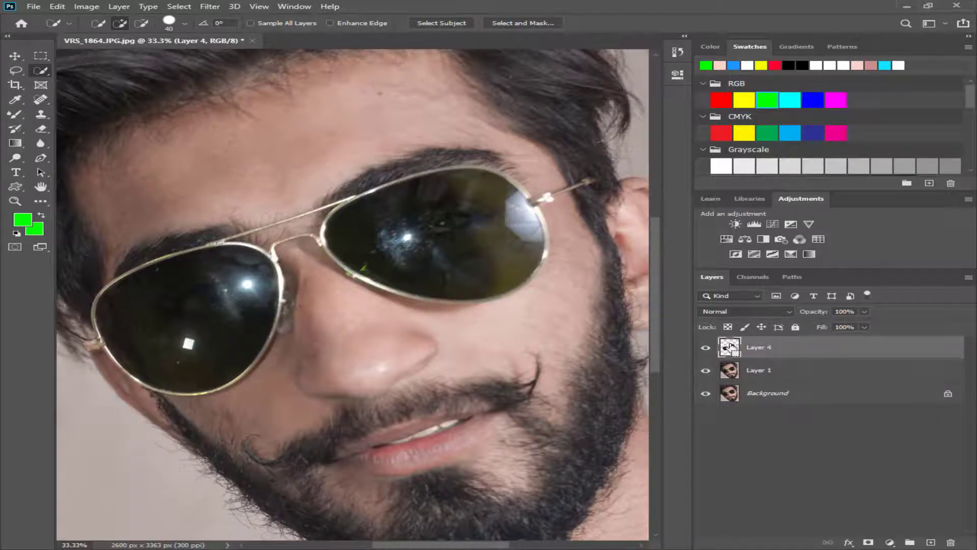
pyautogui.keyDown('ctrl'); pyautogui.click(729, 347); pyautogui.keyUp('ctrl')
pyautogui.hotkey('ctrl', '-')
pyautogui.hotkey('ctrl', 'd')
pyautogui.hotkey('ctrl', '0')
pyautogui.hotkey('ctrl', 'shift', 'd')
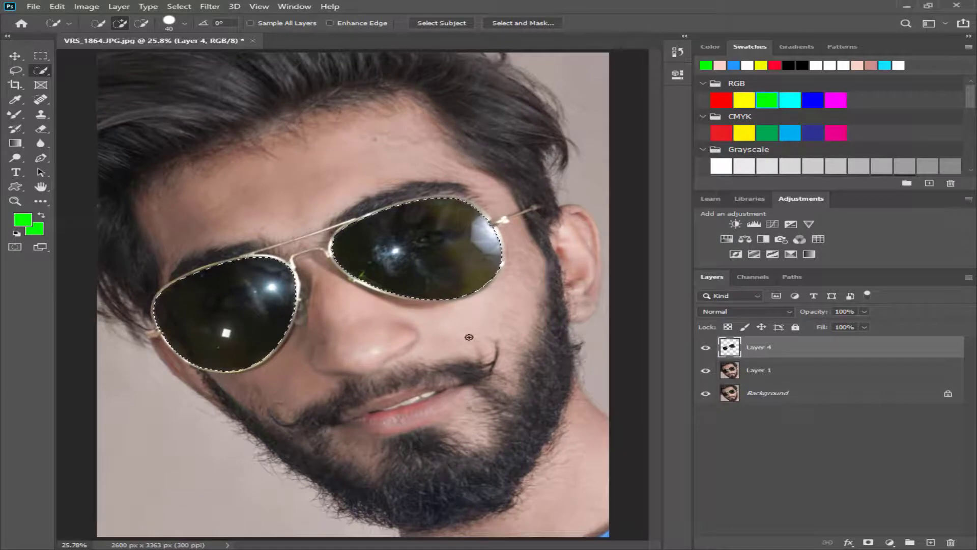
pyautogui.press('g')
pyautogui.moveTo(386, 303); pyautogui.dragTo(405, 324)
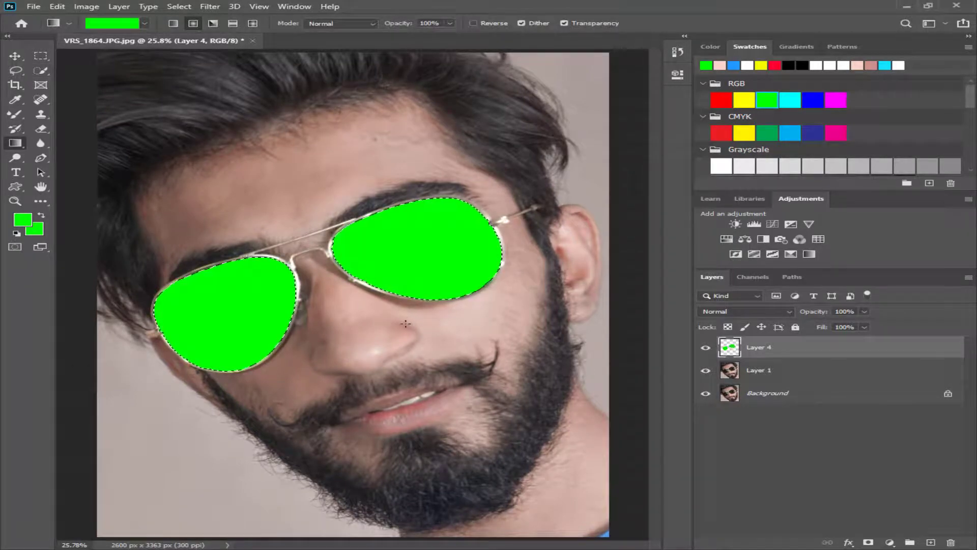
pyautogui.hotkey('ctrl', 'd')
pyautogui.hotkey('ctrl', '-')
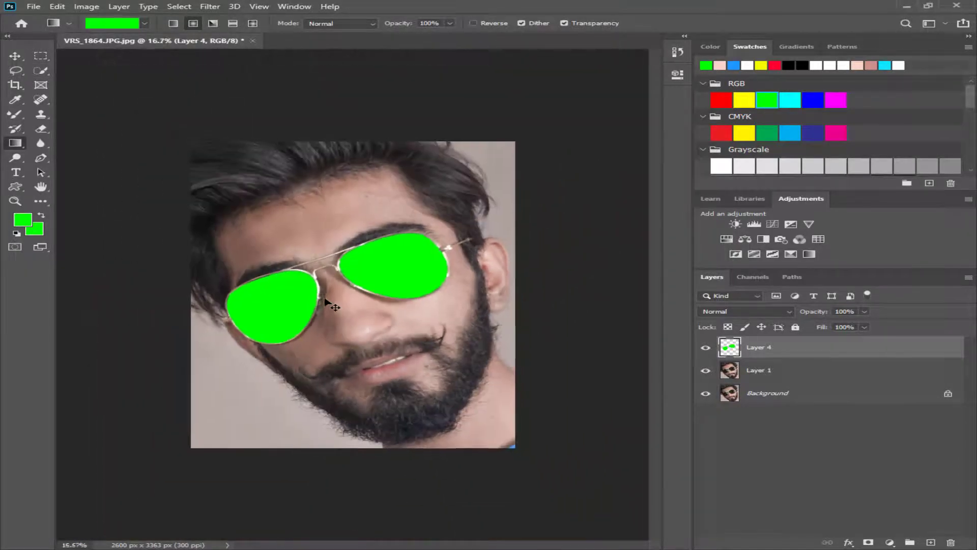
pyautogui.hotkey('ctrl', '0')
pyautogui.hotkey('ctrl', '+')
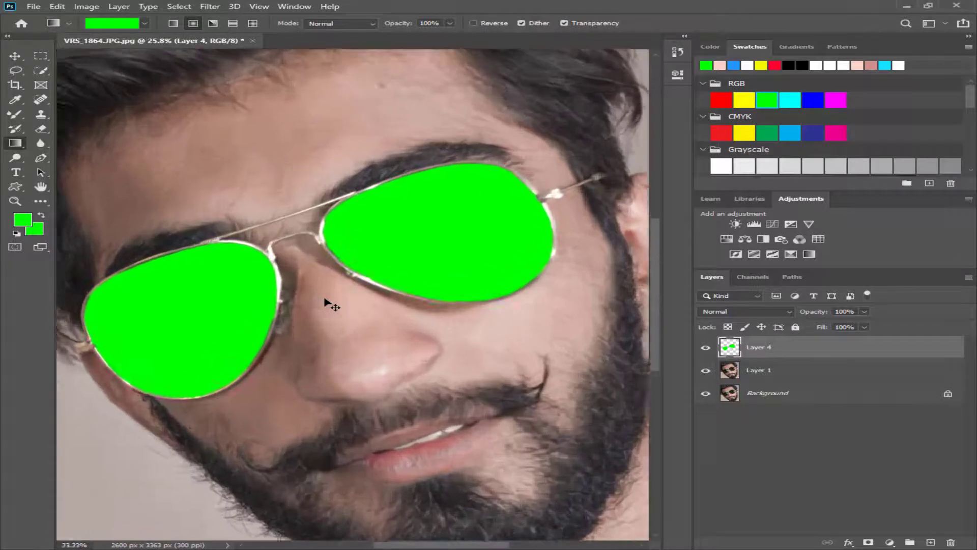
pyautogui.hotkey('ctrl', '+')
pyautogui.hotkey('ctrl', '0')
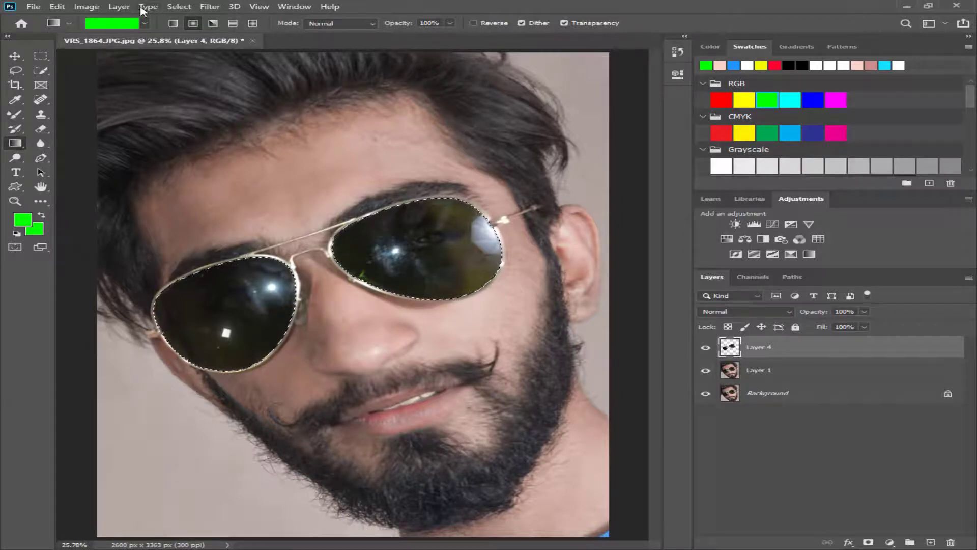
# - Colorize the lenses in Hue/Saturation, trying hues before settling on Hue 191, Saturation 58
pyautogui.click(87, 6)
pyautogui.moveTo(110, 35)
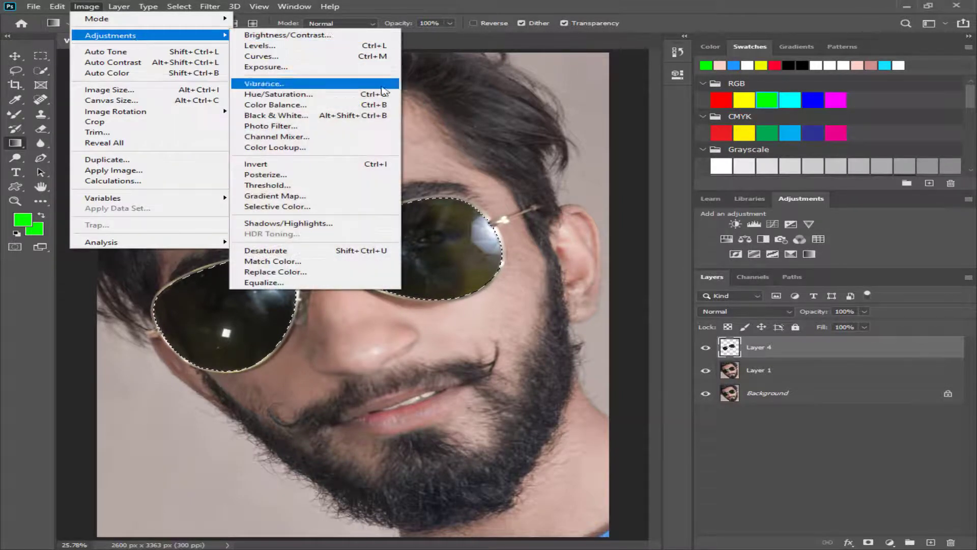
pyautogui.click(381, 95)
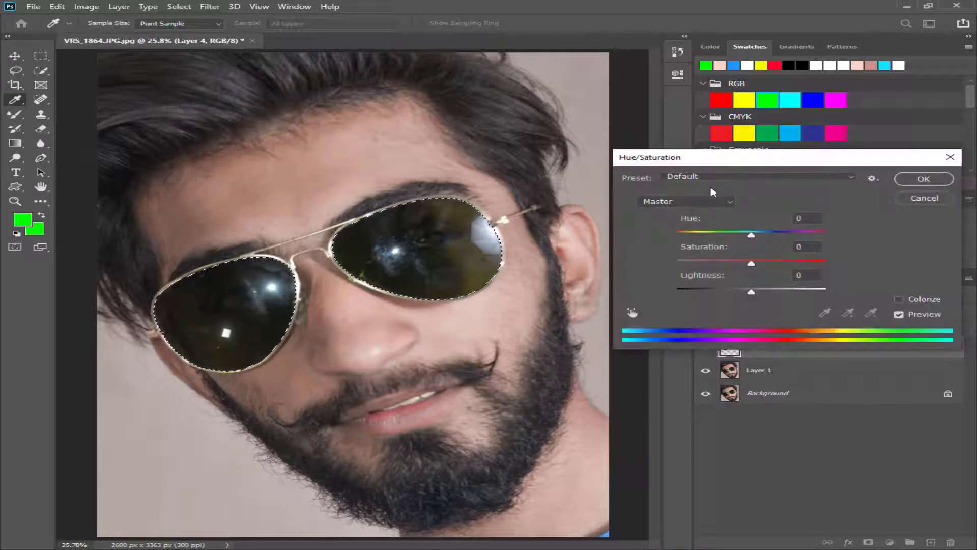
pyautogui.click(899, 299)
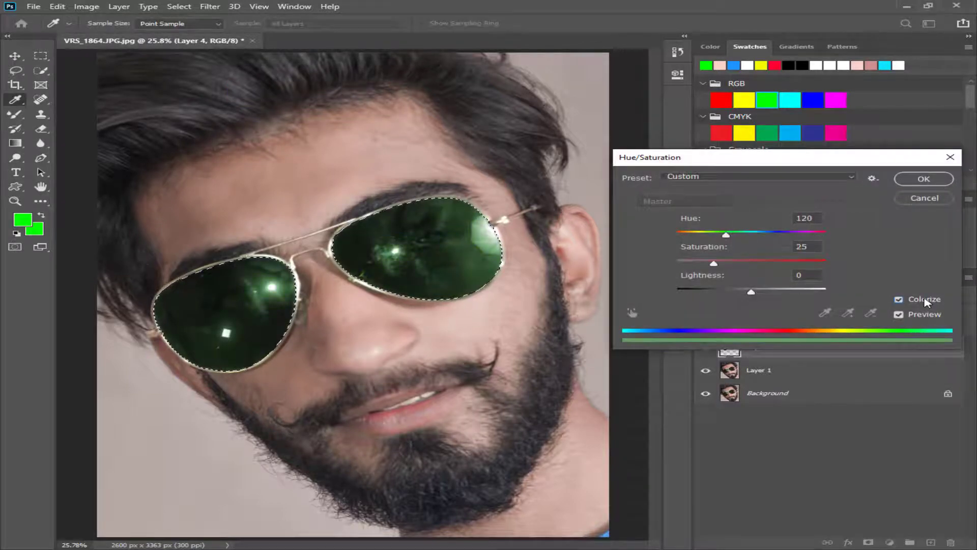
pyautogui.moveTo(704, 235)
pyautogui.mouseDown()
pyautogui.moveTo(647, 241)
pyautogui.moveTo(777, 246)
pyautogui.mouseUp()
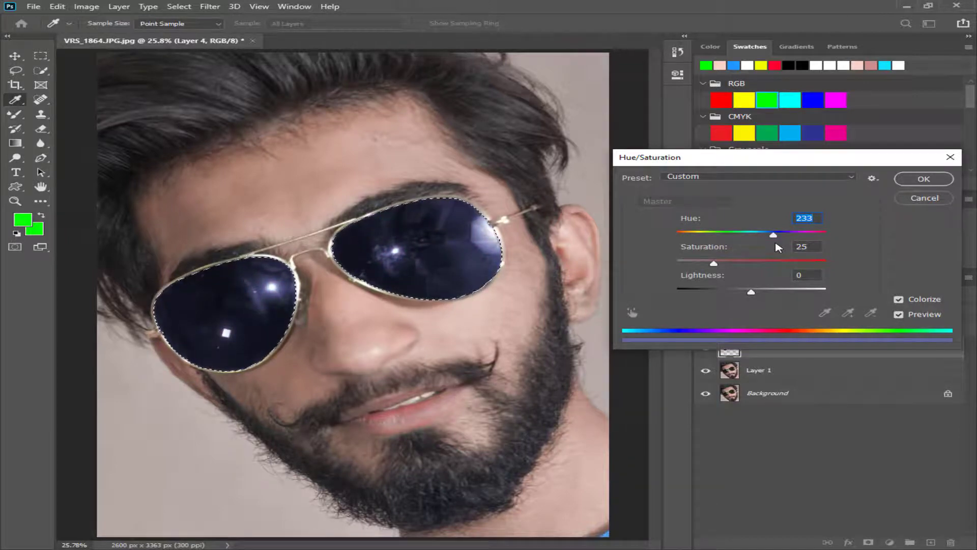
pyautogui.moveTo(696, 235); pyautogui.dragTo(671, 234)
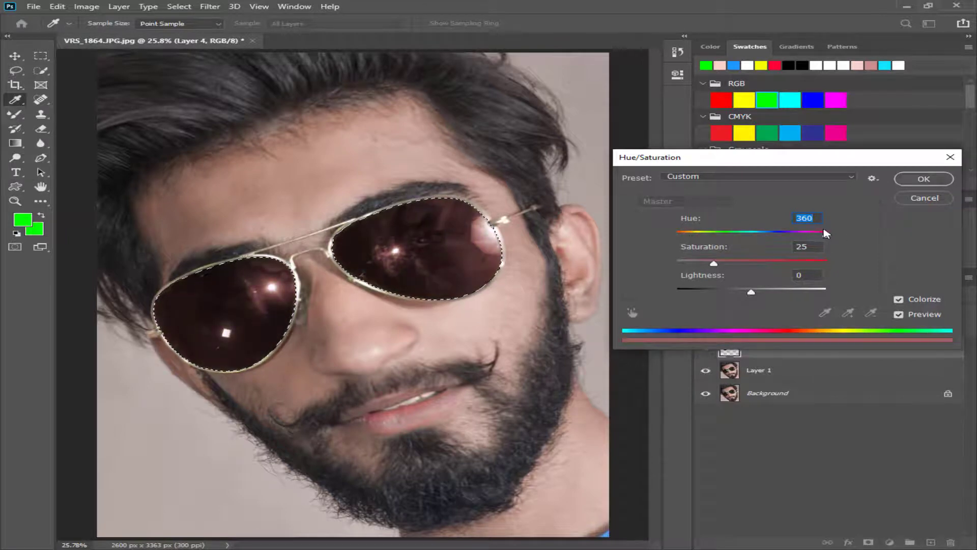
pyautogui.moveTo(785, 237); pyautogui.dragTo(792, 240)
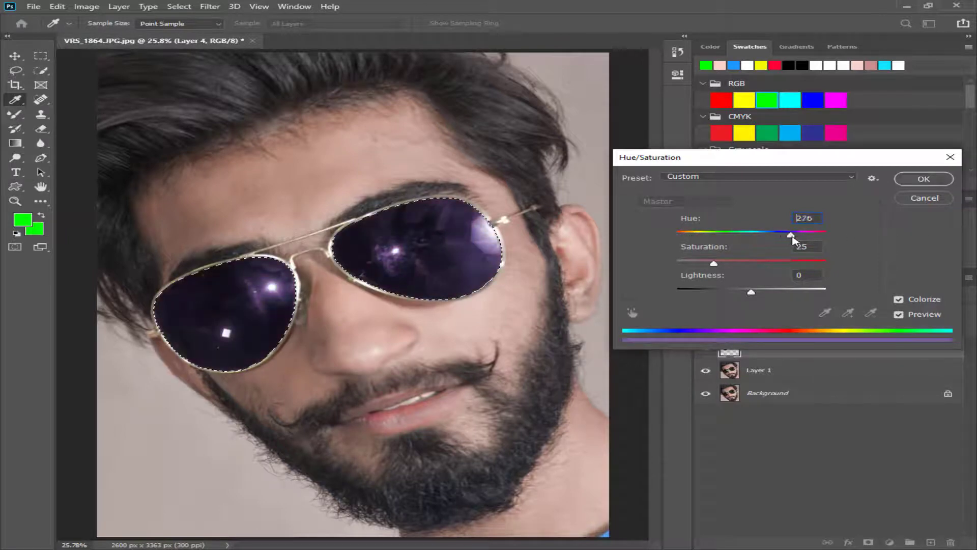
pyautogui.moveTo(699, 268); pyautogui.dragTo(677, 265)
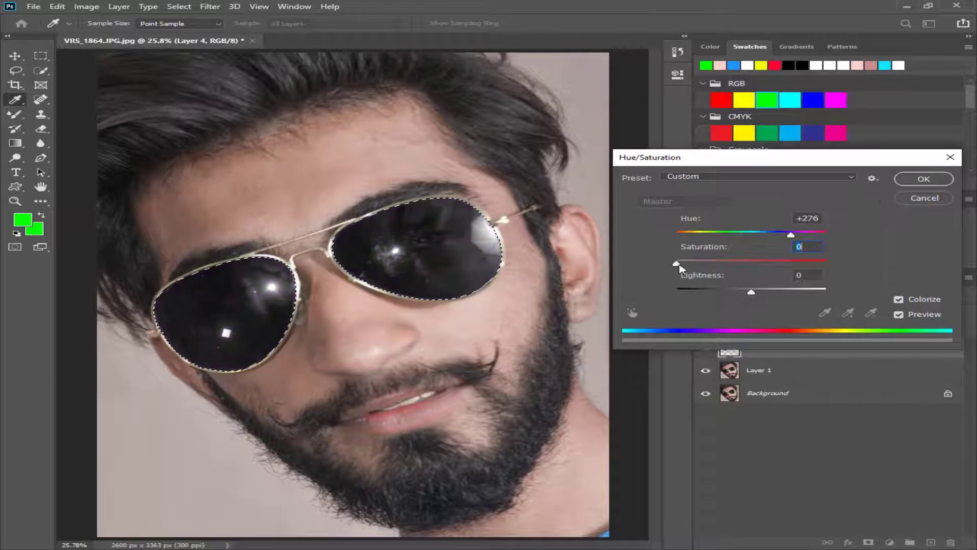
pyautogui.moveTo(775, 264)
pyautogui.mouseDown()
pyautogui.moveTo(765, 265)
pyautogui.moveTo(759, 239)
pyautogui.mouseUp()
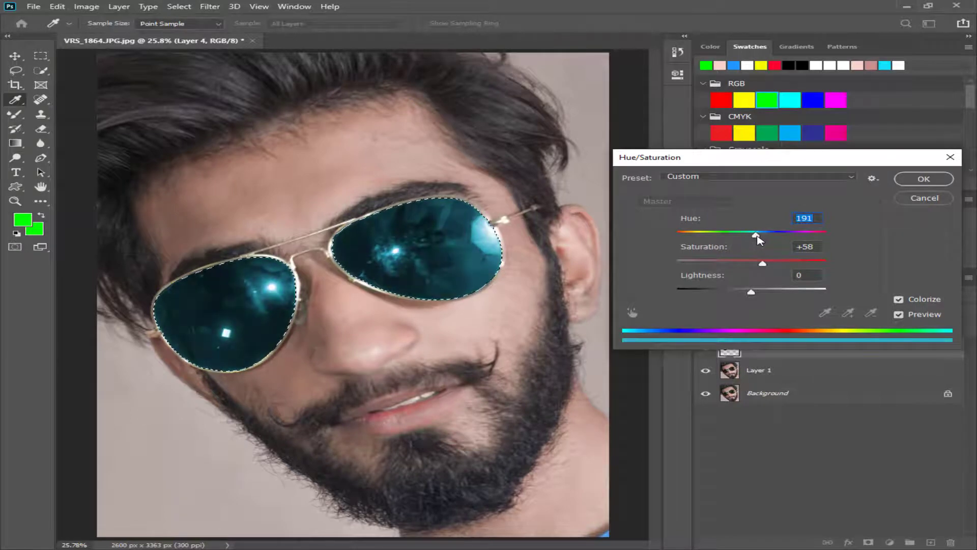
# - Apply the teal Hue/Saturation tint and inspect the lens edges and hinge
pyautogui.press('Return')
pyautogui.press('g')
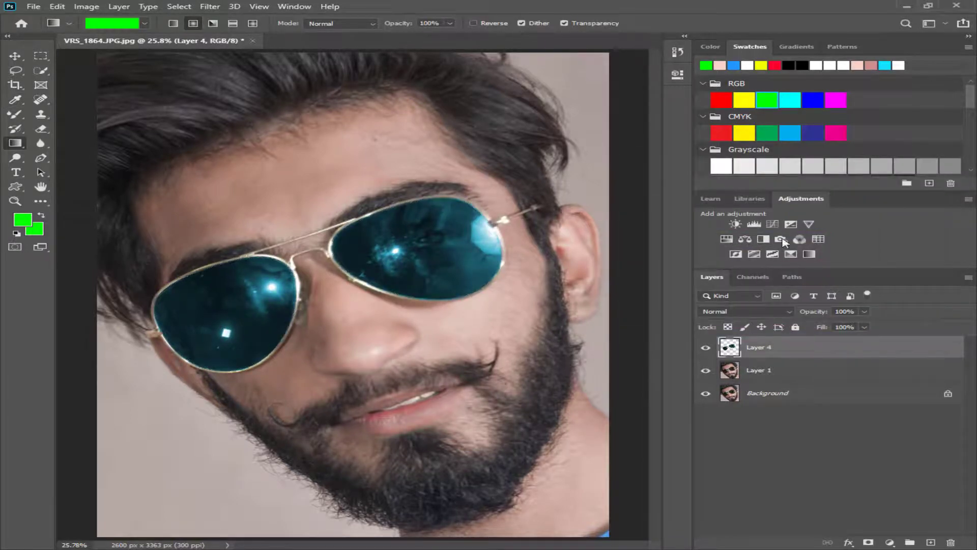
pyautogui.scroll(1, 473, 229)
pyautogui.scroll(-1, 473, 229)
pyautogui.scroll(1, 471, 228)
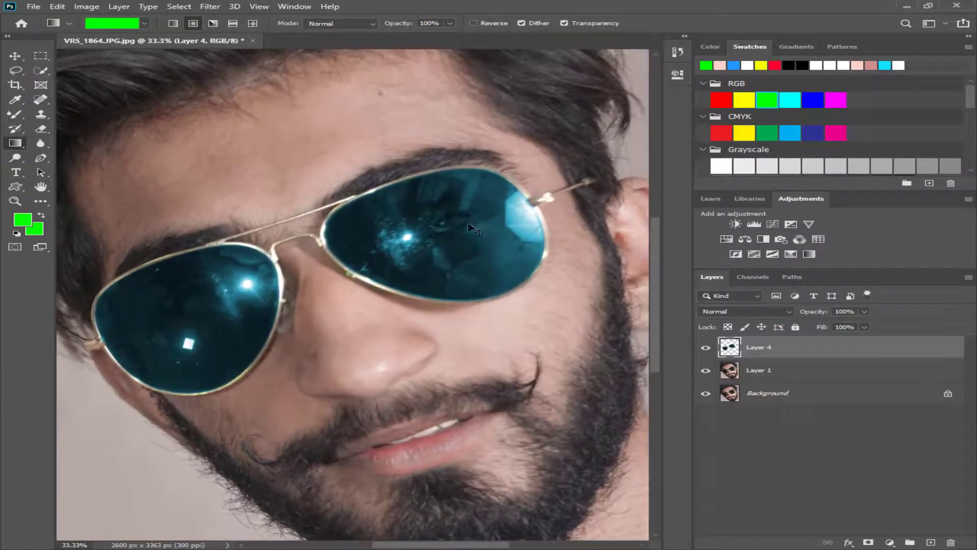
pyautogui.scroll(1, 470, 229)
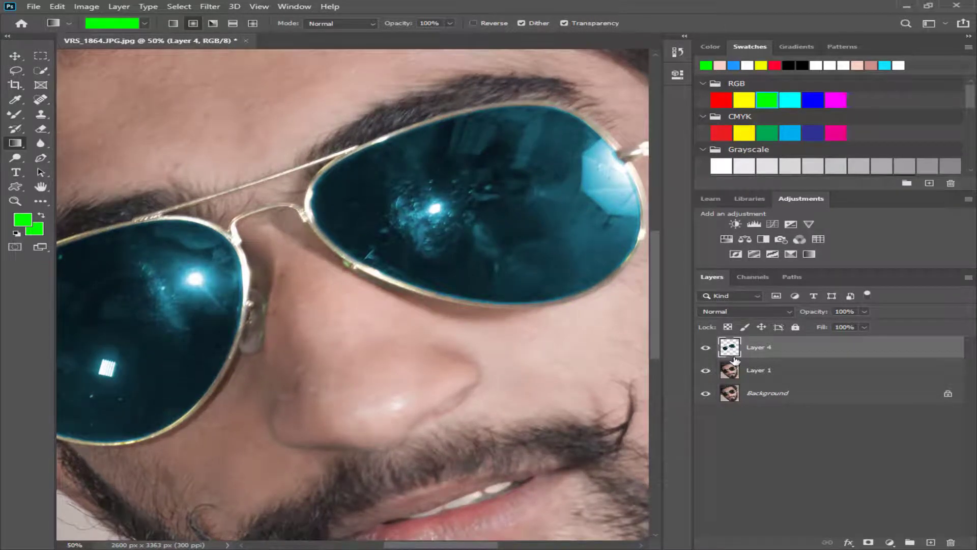
pyautogui.scroll(-1, 280, 246)
pyautogui.scroll(1, 280, 247)
pyautogui.scroll(-1, 280, 247)
pyautogui.scroll(2, 280, 247)
pyautogui.scroll(1, 279, 247)
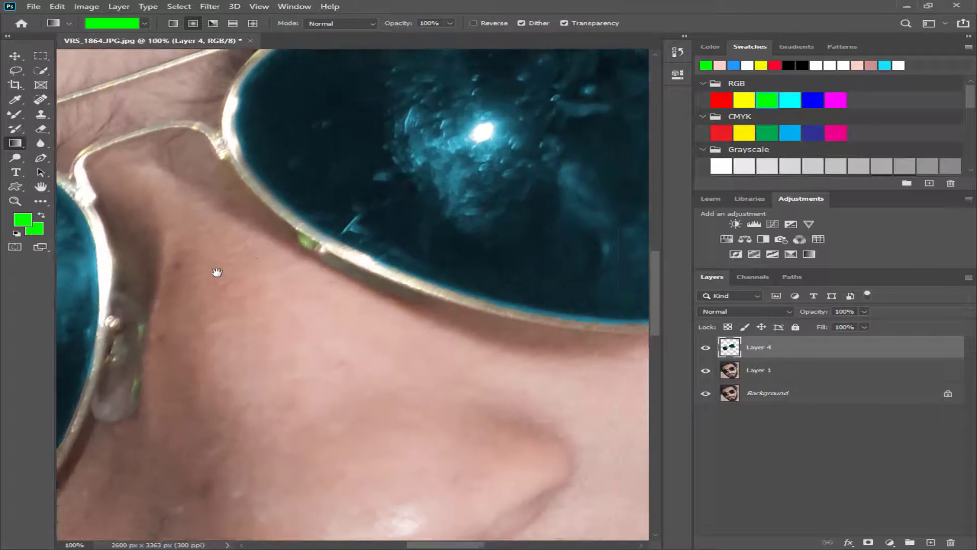
pyautogui.moveTo(215, 273); pyautogui.dragTo(93, 306)
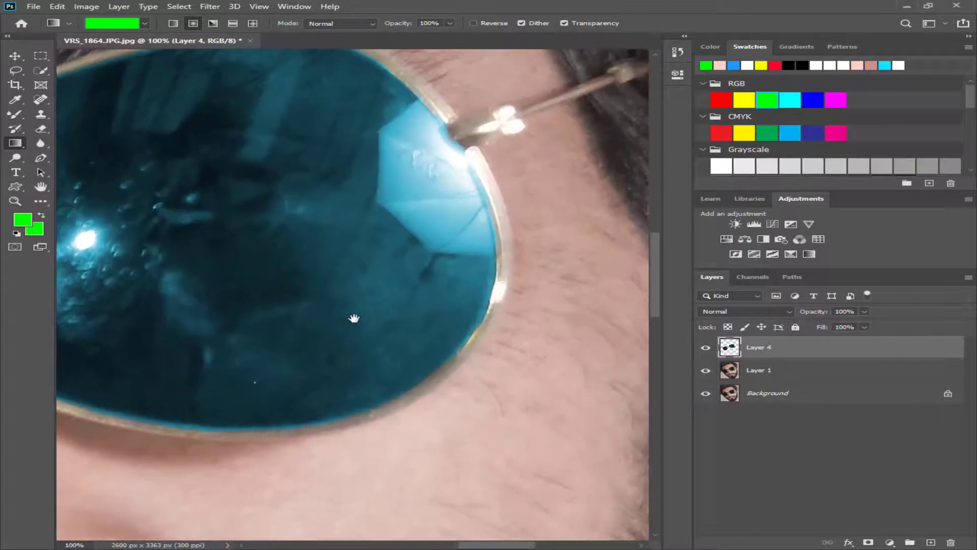
pyautogui.moveTo(354, 318); pyautogui.dragTo(454, 450)
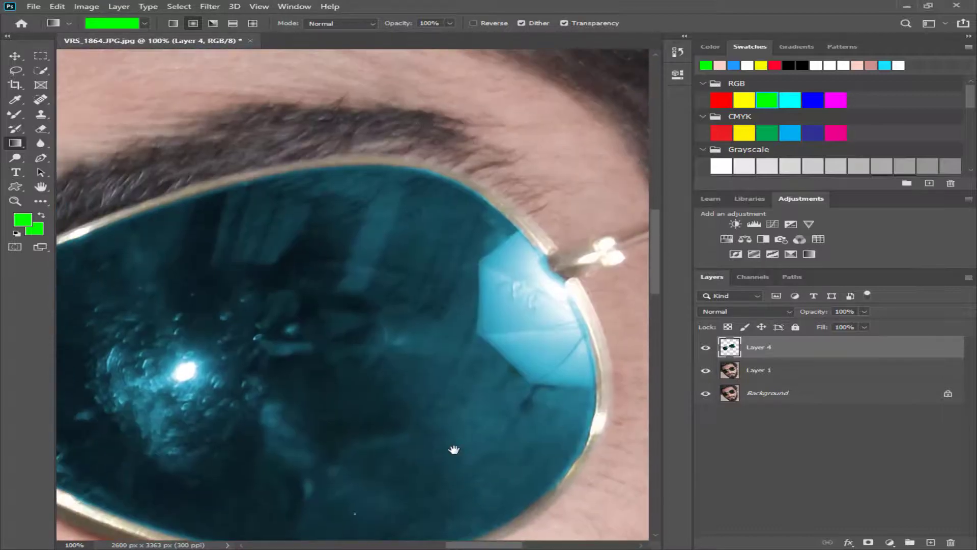
# - Look over the teal lenses, then load Layer 4's lens pixels as a selection
pyautogui.scroll(-1, 470, 438)
pyautogui.scroll(-3, 502, 414)
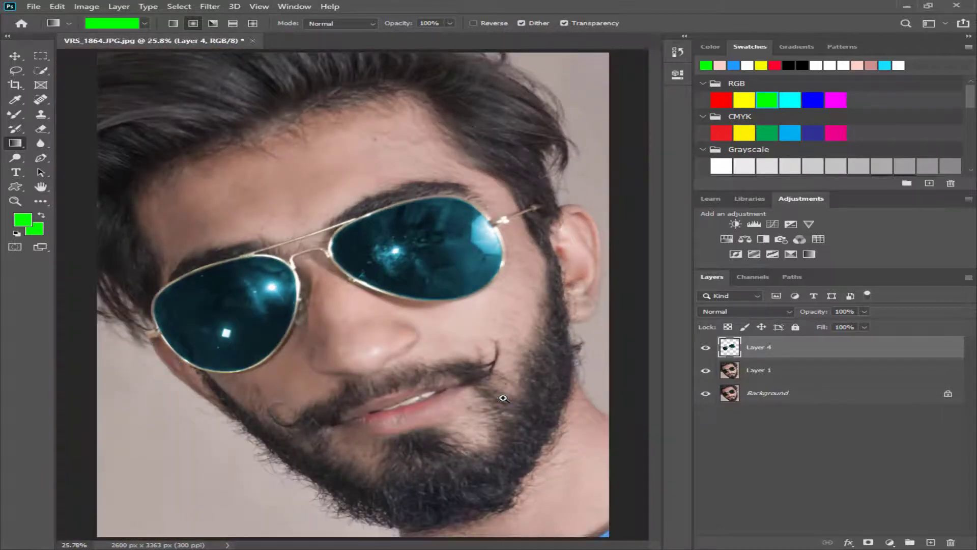
pyautogui.scroll(1, 502, 398)
pyautogui.scroll(1, 502, 398)
pyautogui.scroll(1, 503, 397)
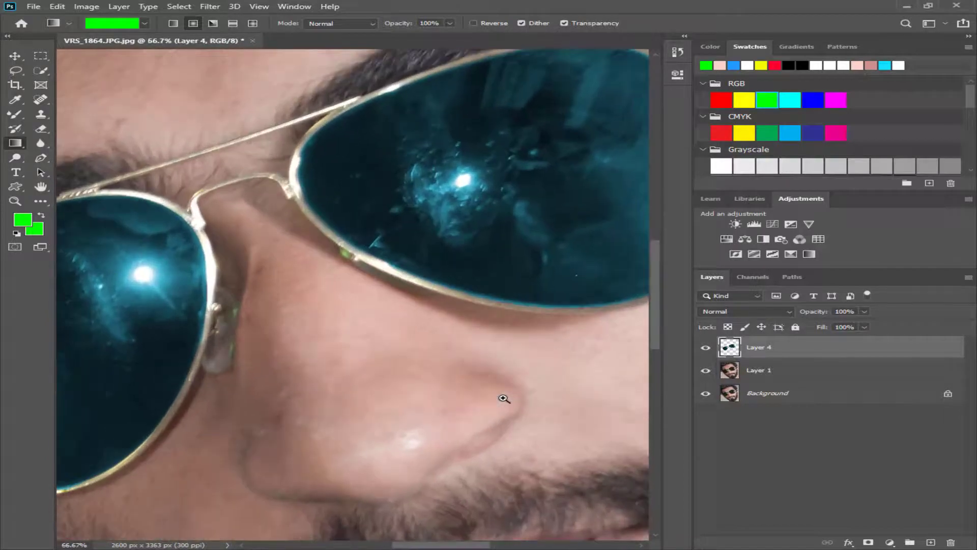
pyautogui.scroll(-2, 519, 371)
pyautogui.scroll(1, 493, 327)
pyautogui.scroll(-2, 559, 229)
pyautogui.scroll(1, 448, 240)
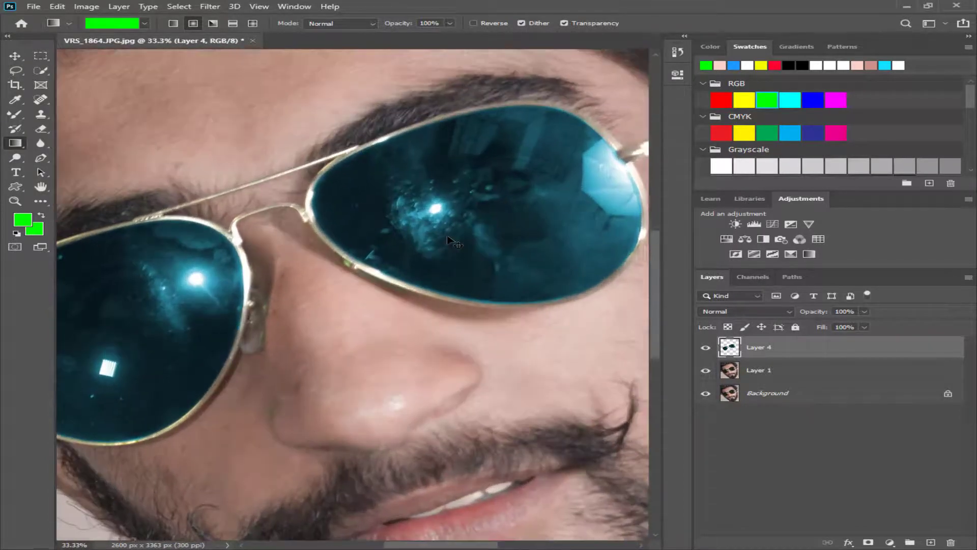
pyautogui.scroll(-1, 448, 239)
pyautogui.scroll(-1, 448, 239)
pyautogui.scroll(1, 448, 240)
pyautogui.scroll(-2, 458, 254)
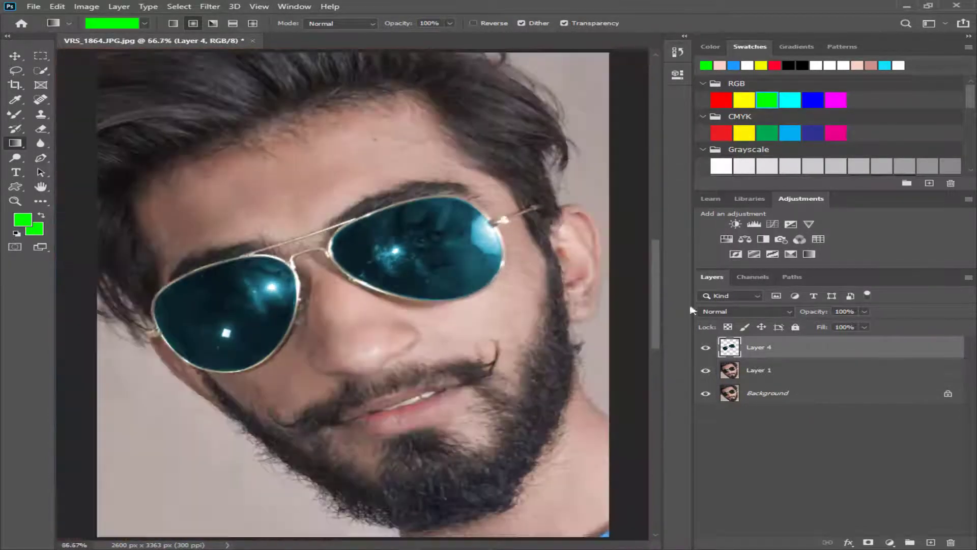
pyautogui.keyDown('ctrl'); pyautogui.click(733, 347); pyautogui.keyUp('ctrl')
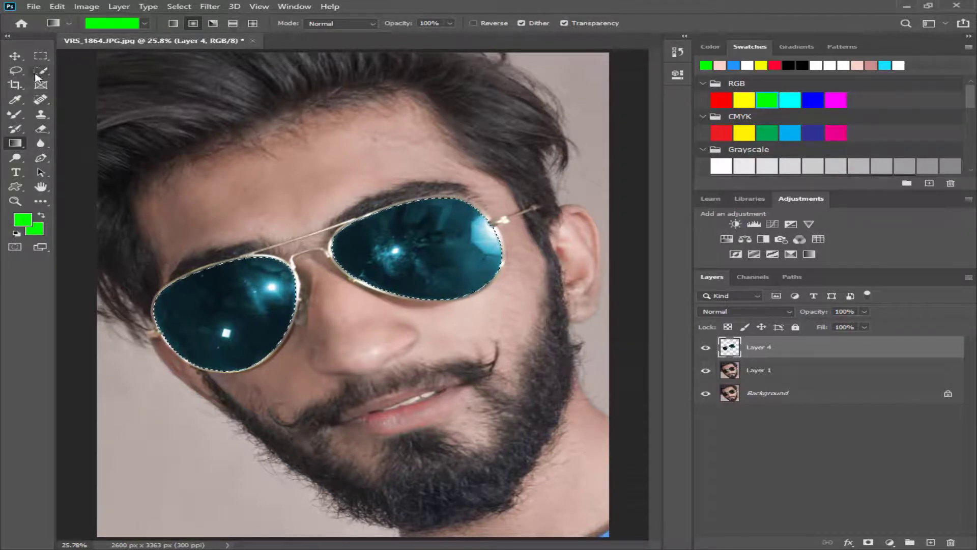
# - Invert the lens selection and feather it by 1.5 pixels
pyautogui.click(15, 70)
pyautogui.rightClick(284, 171)
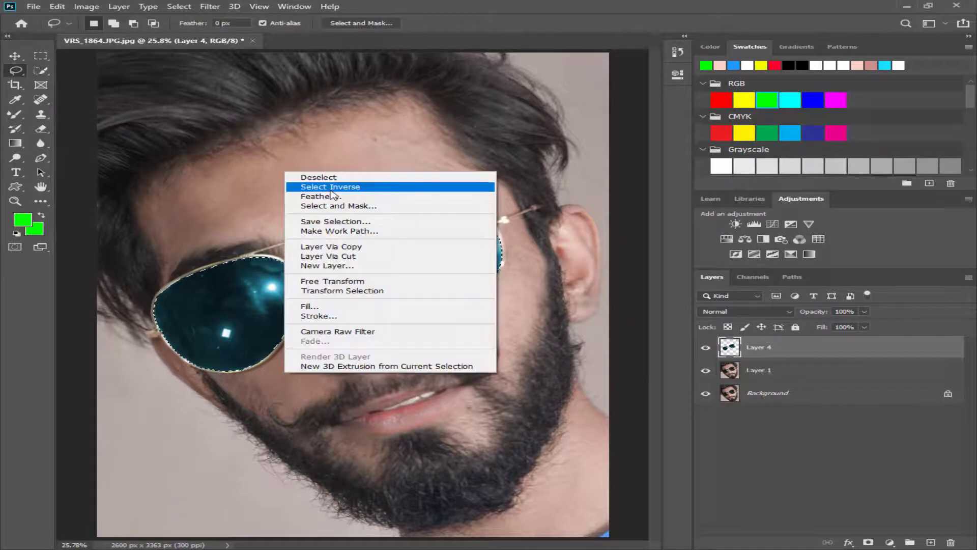
pyautogui.click(331, 190)
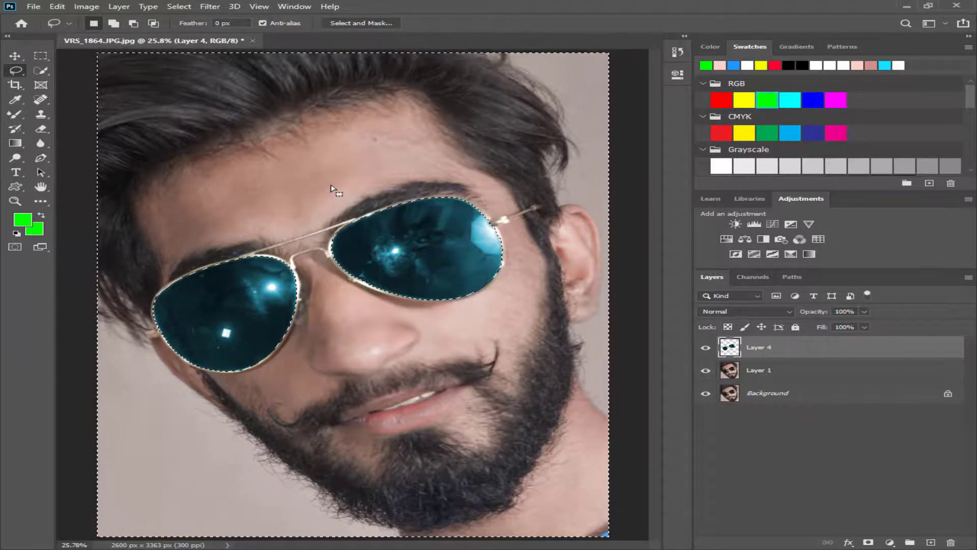
pyautogui.scroll(2, 331, 195)
pyautogui.rightClick(359, 215)
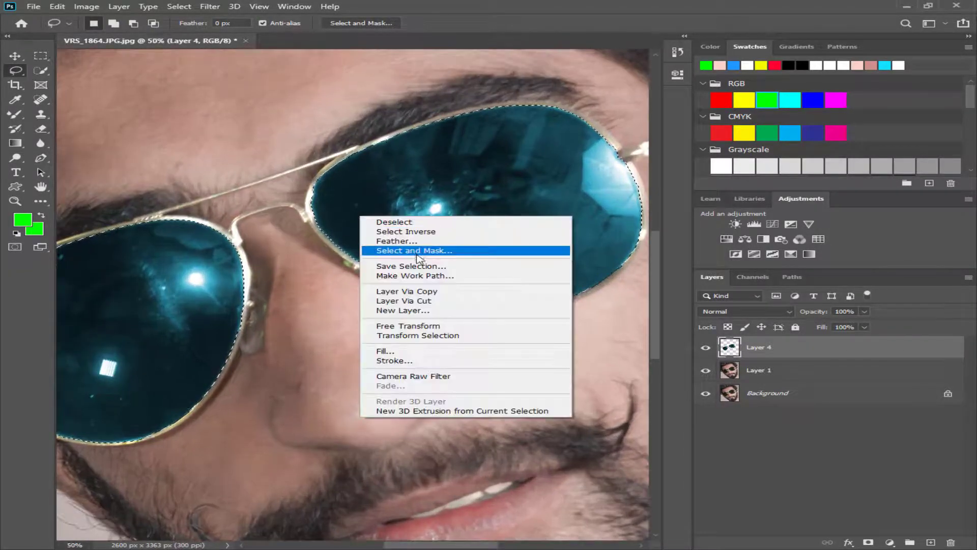
pyautogui.click(419, 242)
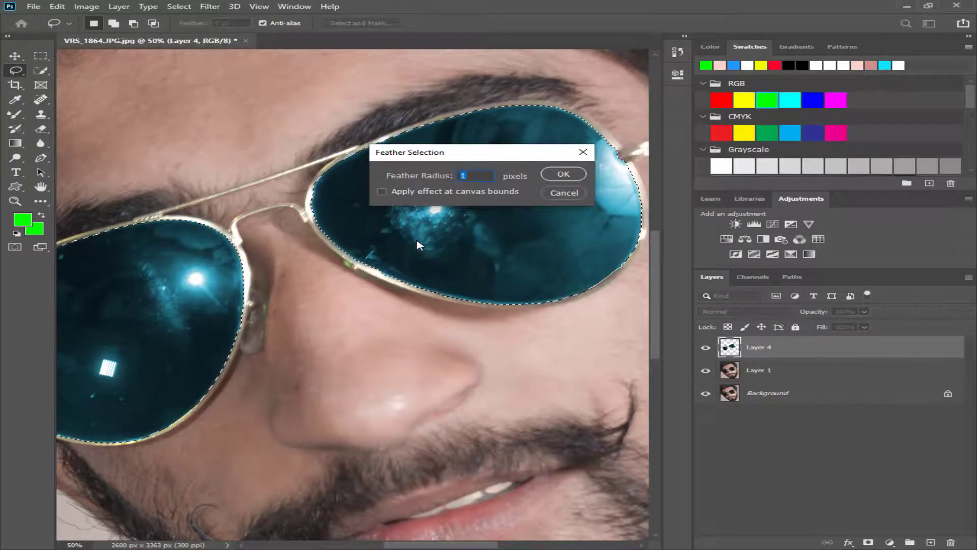
pyautogui.write('.5')
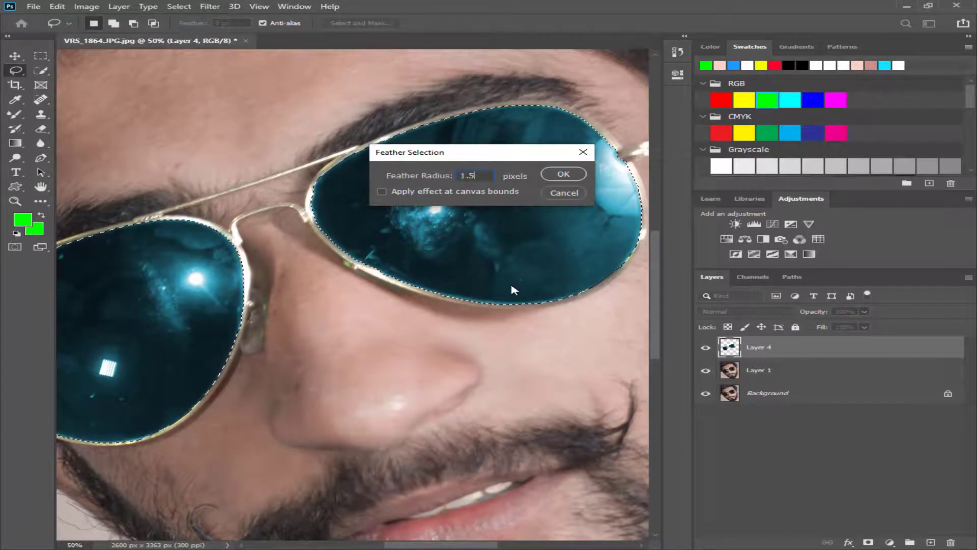
pyautogui.press('Return')
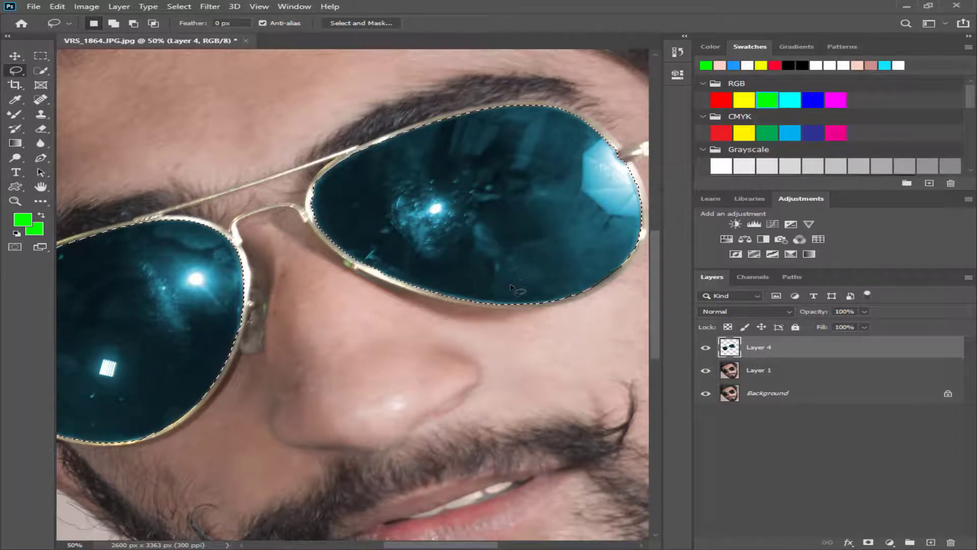
# - Feather the selection again at 2 pixels, then deselect
pyautogui.hotkey('ctrl', '+')
pyautogui.hotkey('ctrl', '-')
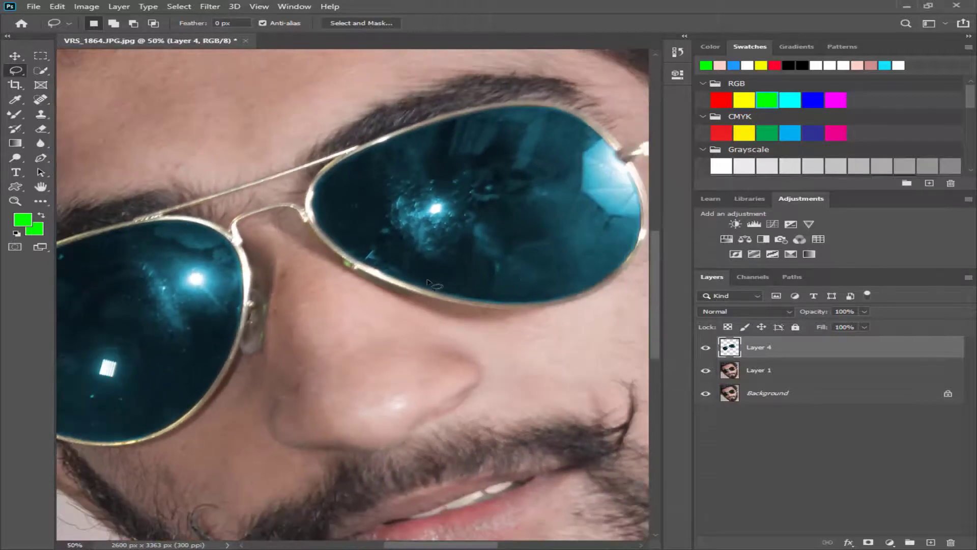
pyautogui.moveTo(478, 277); pyautogui.dragTo(426, 284)
pyautogui.hotkey('ctrl', '+')
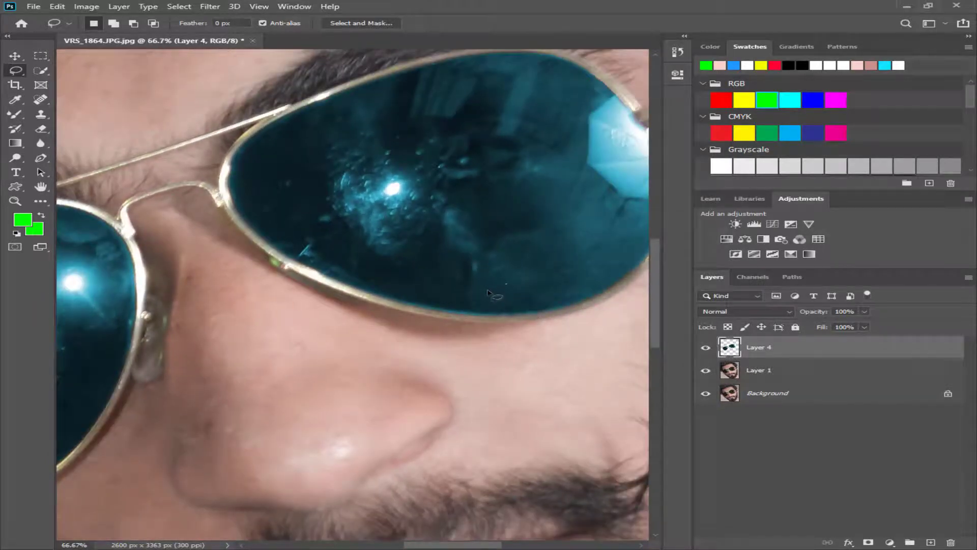
pyautogui.rightClick(517, 266)
pyautogui.click(582, 293)
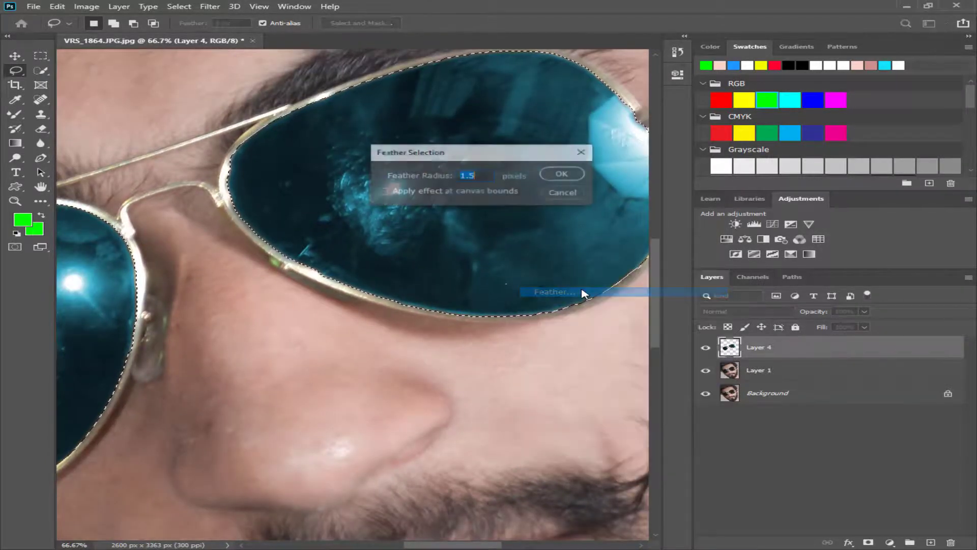
pyautogui.write('2')
pyautogui.press('Return')
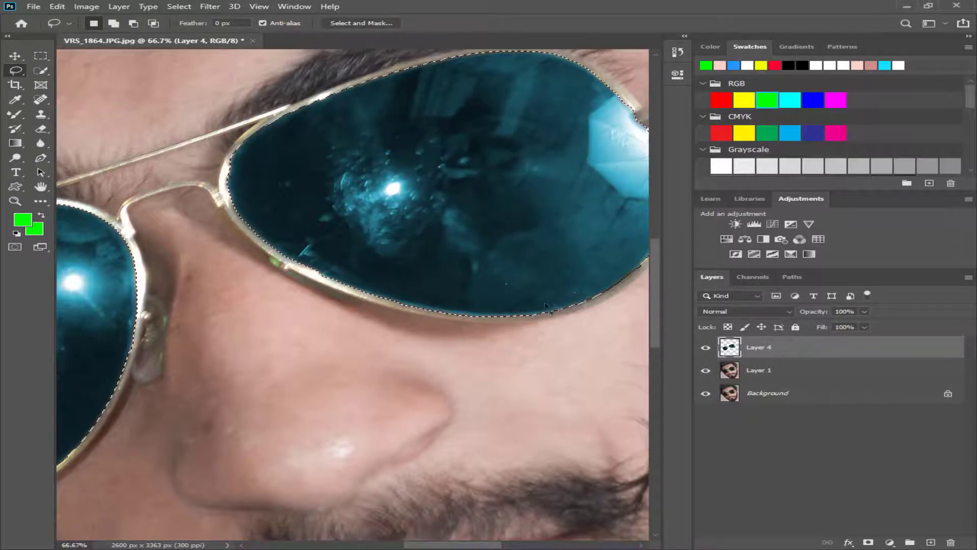
pyautogui.hotkey('ctrl', 'd')
pyautogui.scroll(-2, 413, 269)
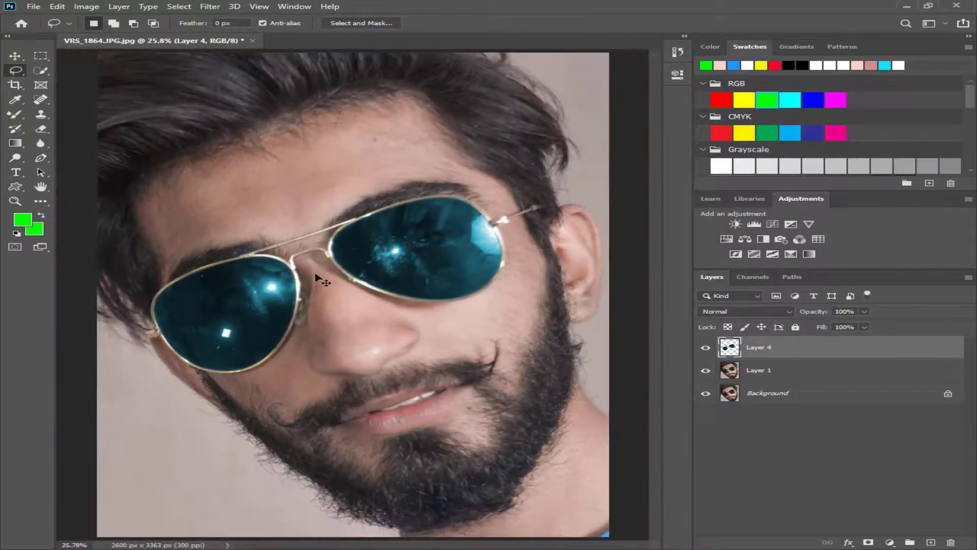
pyautogui.scroll(1, 345, 284)
pyautogui.scroll(1, 297, 273)
# - Choose the Blur Tool from the blur and sharpen tool group
pyautogui.moveTo(296, 272)
pyautogui.mouseDown()
pyautogui.moveTo(406, 257)
pyautogui.moveTo(608, 295)
pyautogui.moveTo(526, 285)
pyautogui.moveTo(349, 297)
pyautogui.moveTo(342, 357)
pyautogui.moveTo(342, 345)
pyautogui.mouseUp()
pyautogui.scroll(1, 343, 345)
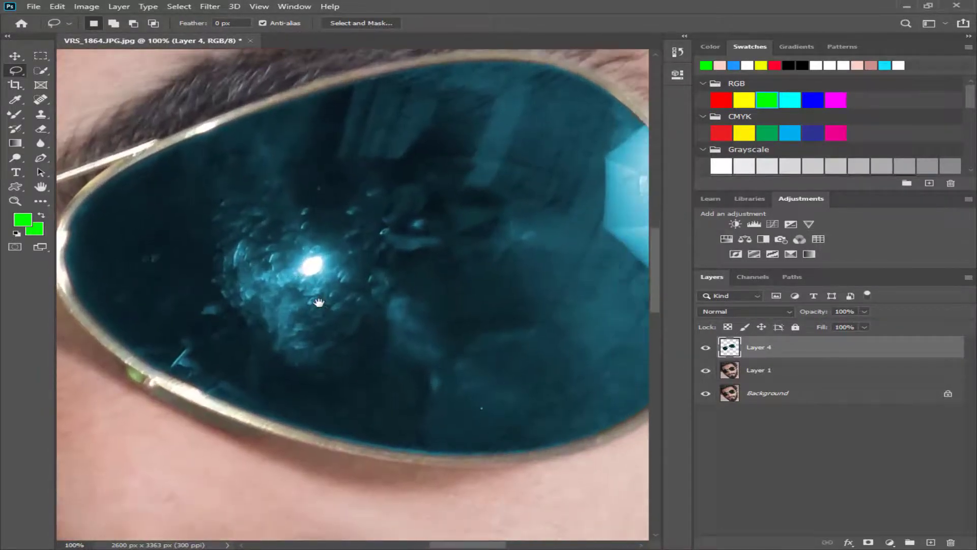
pyautogui.scroll(-1, 305, 267)
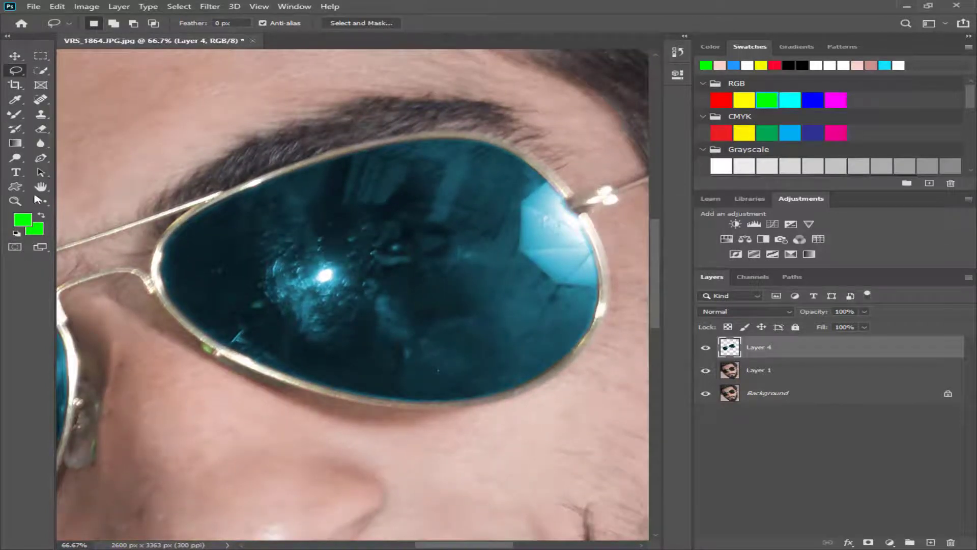
pyautogui.click(36, 148)
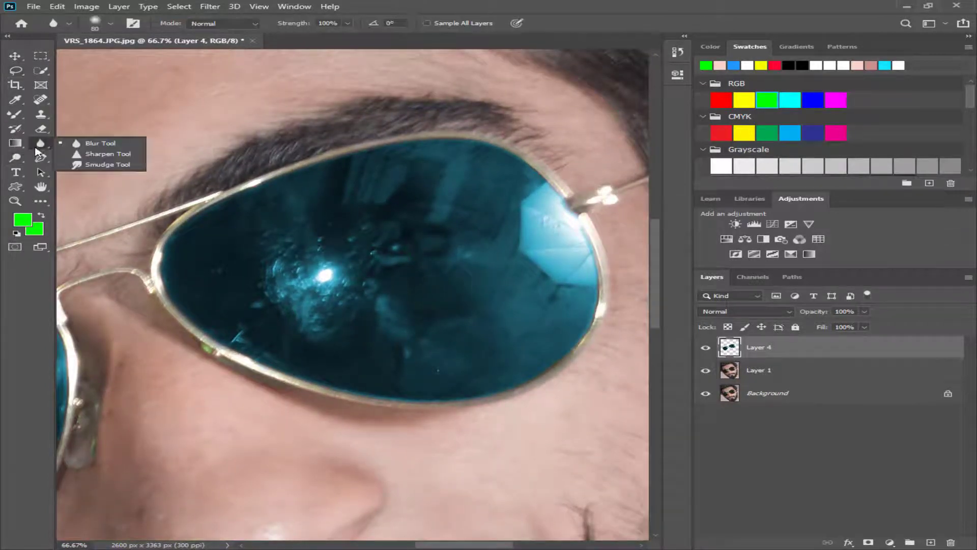
pyautogui.click(66, 147)
pyautogui.scroll(1, 379, 212)
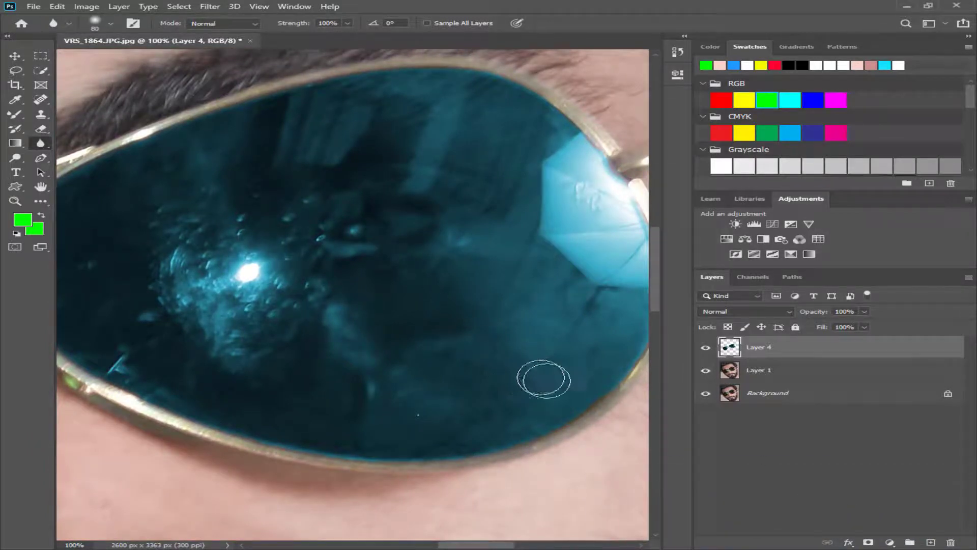
pyautogui.moveTo(543, 381)
pyautogui.mouseDown()
pyautogui.moveTo(441, 369)
pyautogui.moveTo(471, 412)
pyautogui.moveTo(541, 333)
pyautogui.moveTo(476, 130)
pyautogui.moveTo(533, 284)
pyautogui.mouseUp()
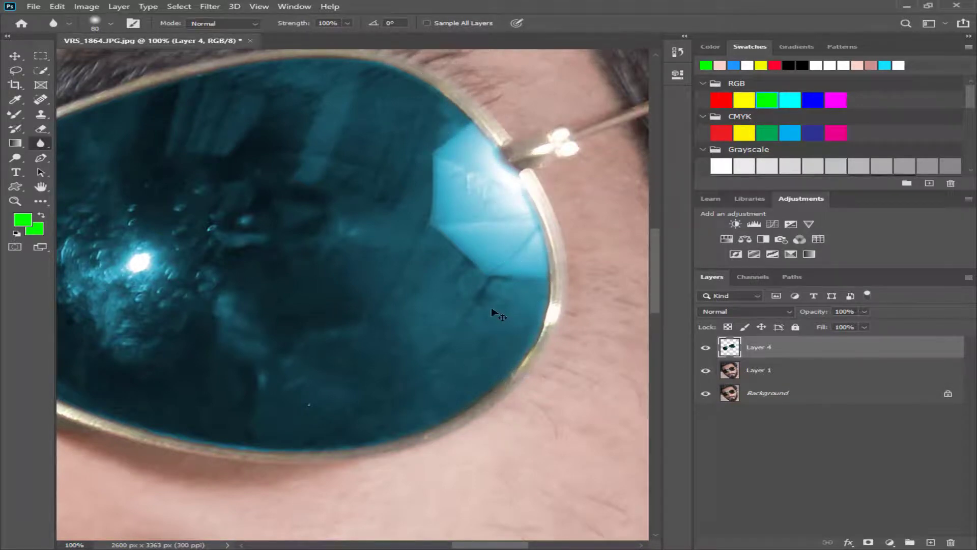
# - Merge Layer 4 into Layer 1, shrink the blur brush to 60, and soften the lens rims
pyautogui.hotkey('ctrl', 'e')
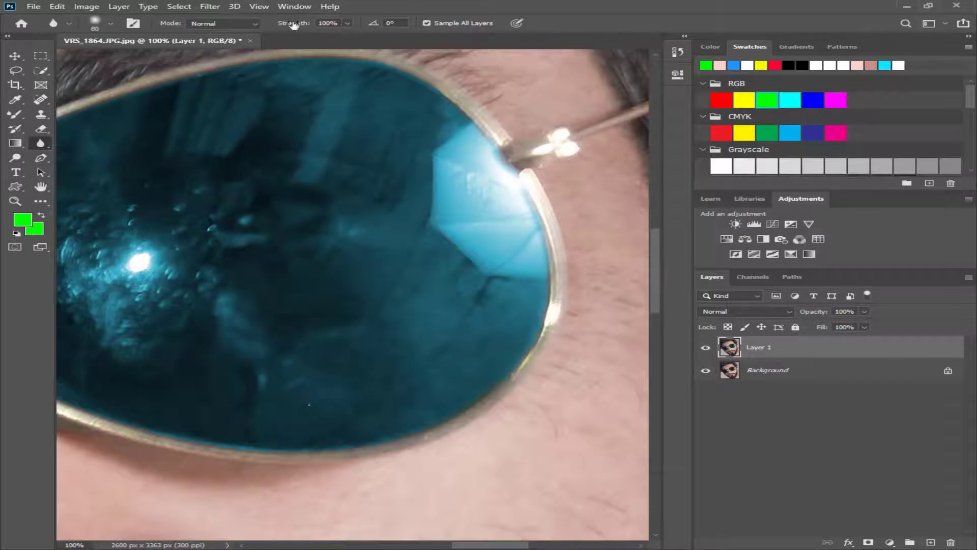
pyautogui.moveTo(359, 127); pyautogui.dragTo(451, 157)
pyautogui.moveTo(555, 121); pyautogui.dragTo(513, 125)
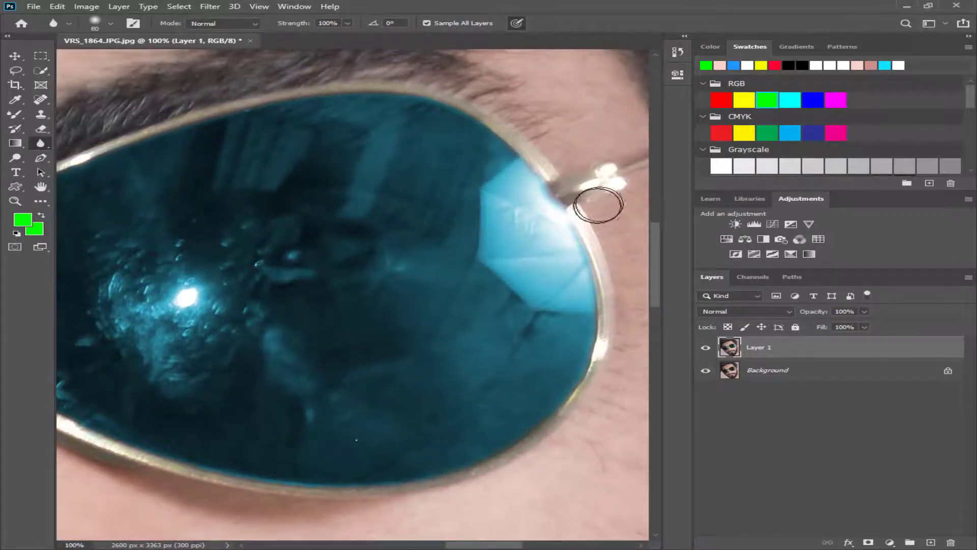
pyautogui.press('[')
pyautogui.press('[')
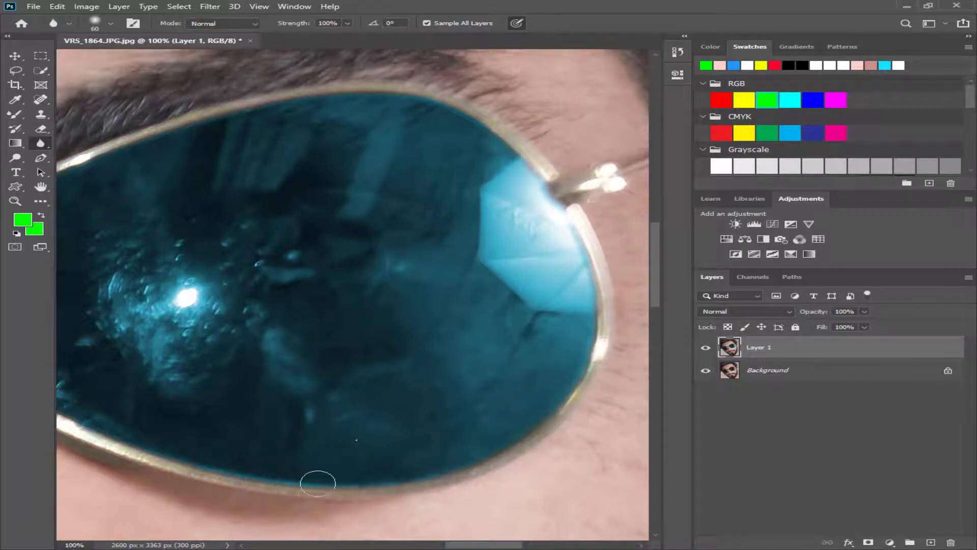
pyautogui.moveTo(337, 479); pyautogui.dragTo(433, 468)
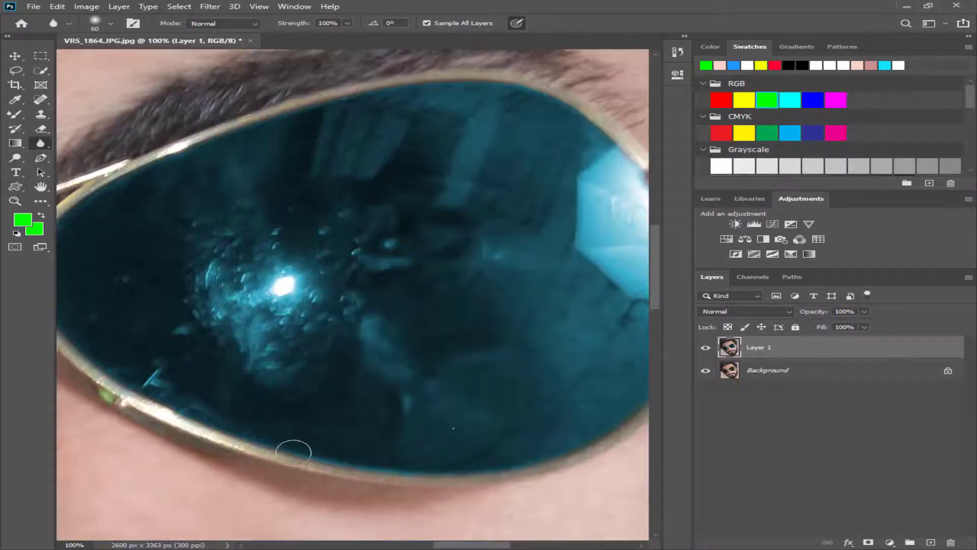
pyautogui.moveTo(237, 429); pyautogui.dragTo(290, 438)
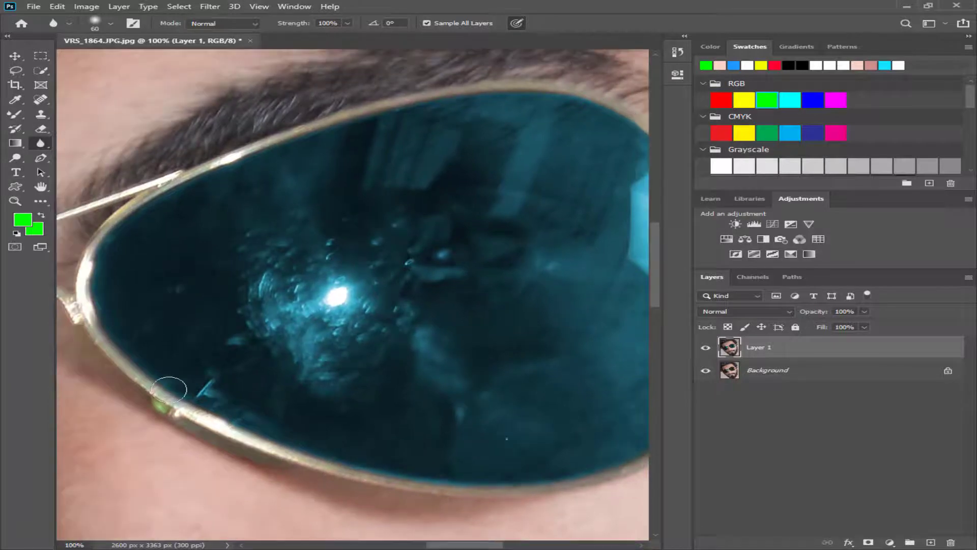
pyautogui.moveTo(82, 273); pyautogui.dragTo(150, 326)
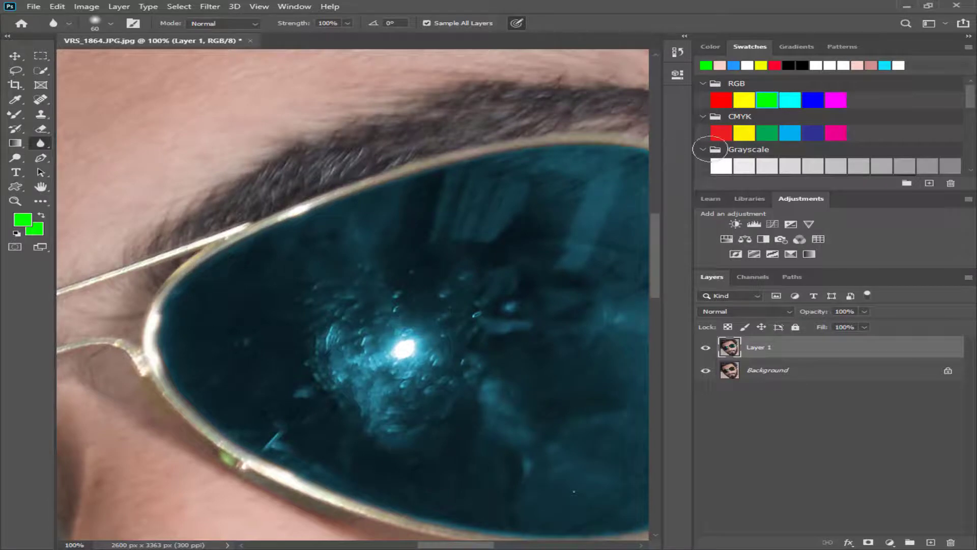
pyautogui.moveTo(391, 191); pyautogui.dragTo(338, 213)
pyautogui.moveTo(602, 208); pyautogui.dragTo(443, 159)
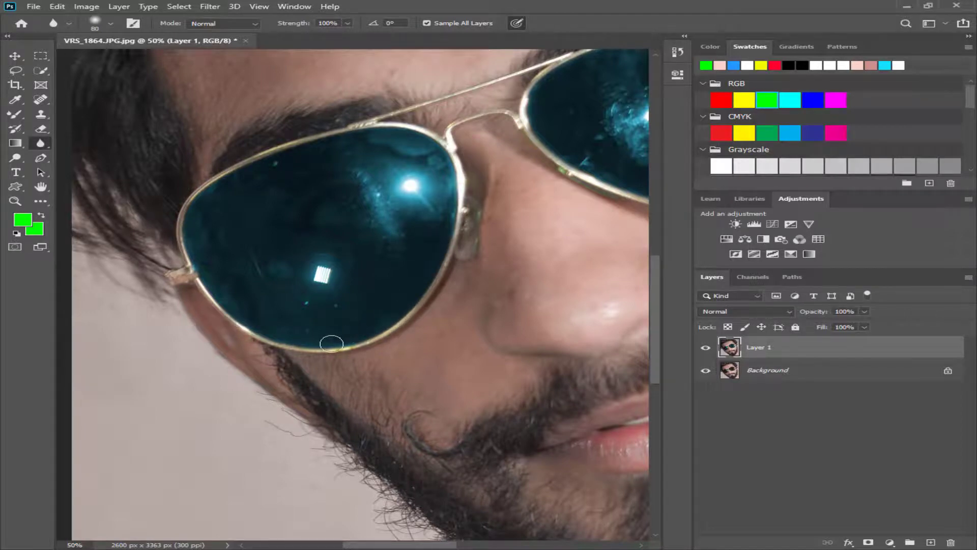
pyautogui.hotkey('ctrl', '-')
pyautogui.hotkey('ctrl', '-')
pyautogui.hotkey('ctrl', '-')
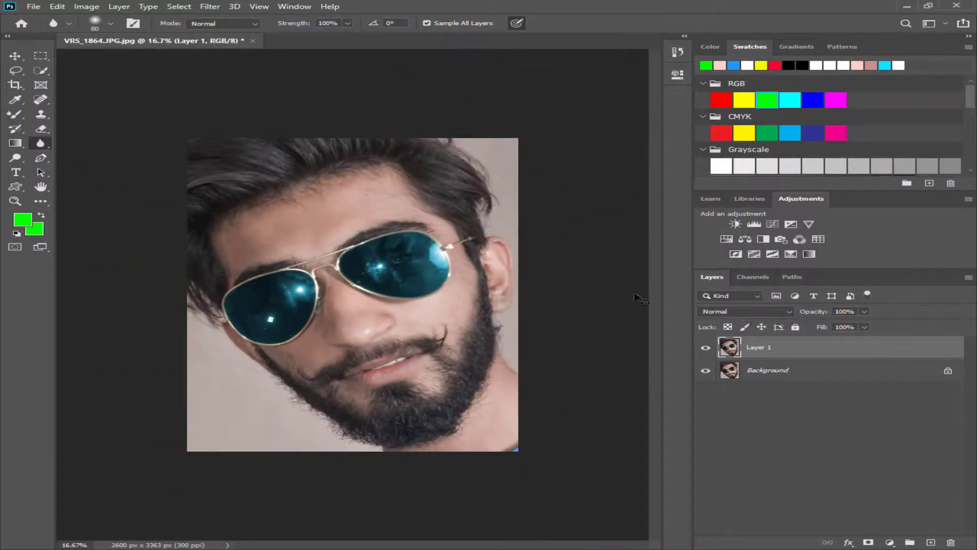
pyautogui.hotkey('ctrl', '+')
pyautogui.hotkey('ctrl', '+')
pyautogui.hotkey('ctrl', '-')
pyautogui.hotkey('ctrl', '-')
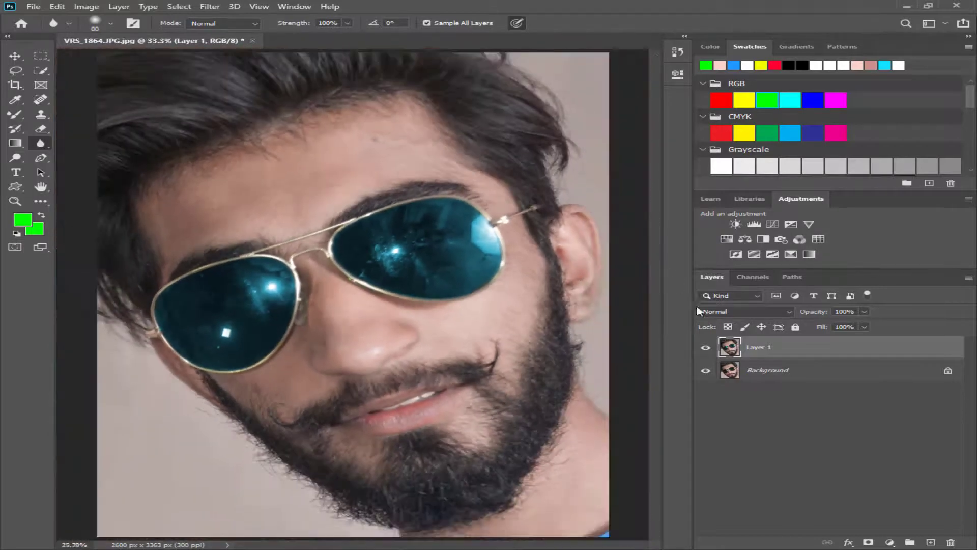
pyautogui.click(706, 348)
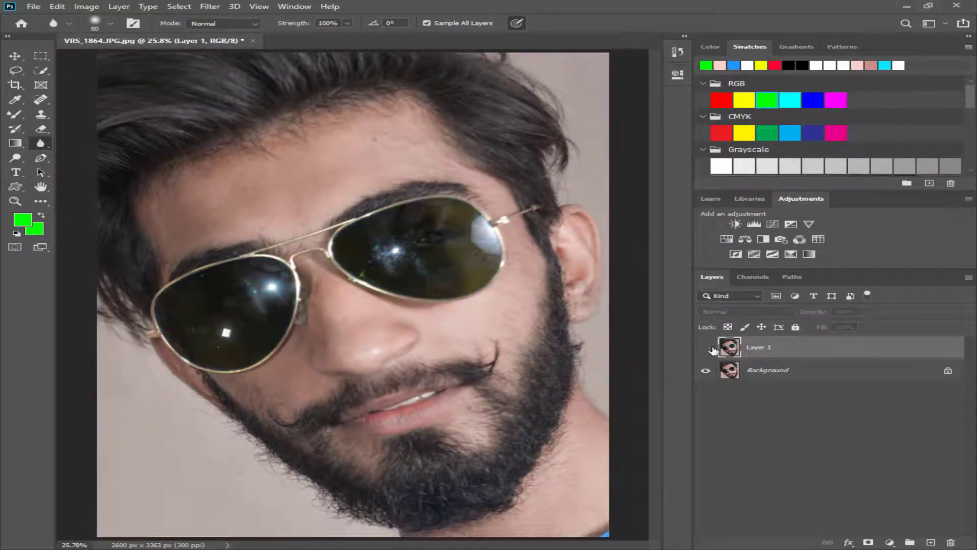
pyautogui.click(706, 347)
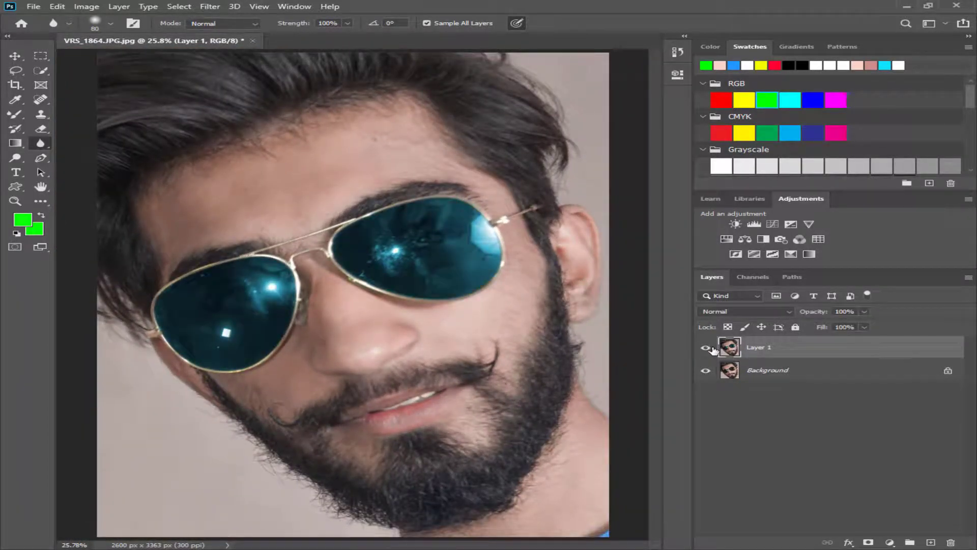
pyautogui.click(706, 347)
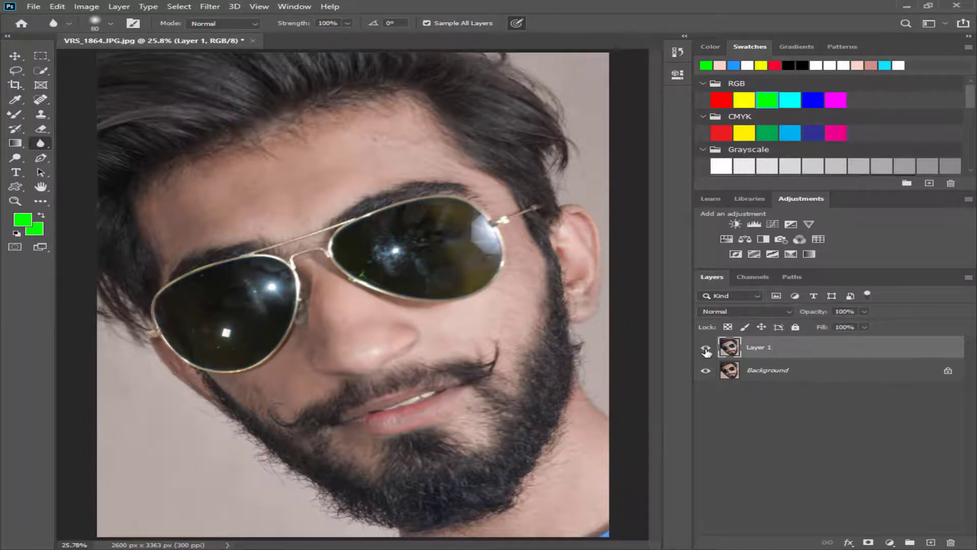
pyautogui.click(705, 347)
pyautogui.keyDown('alt'); pyautogui.scroll(2, 452, 305); pyautogui.keyUp('alt')
pyautogui.keyDown('alt'); pyautogui.scroll(2, 393, 293); pyautogui.keyUp('alt')
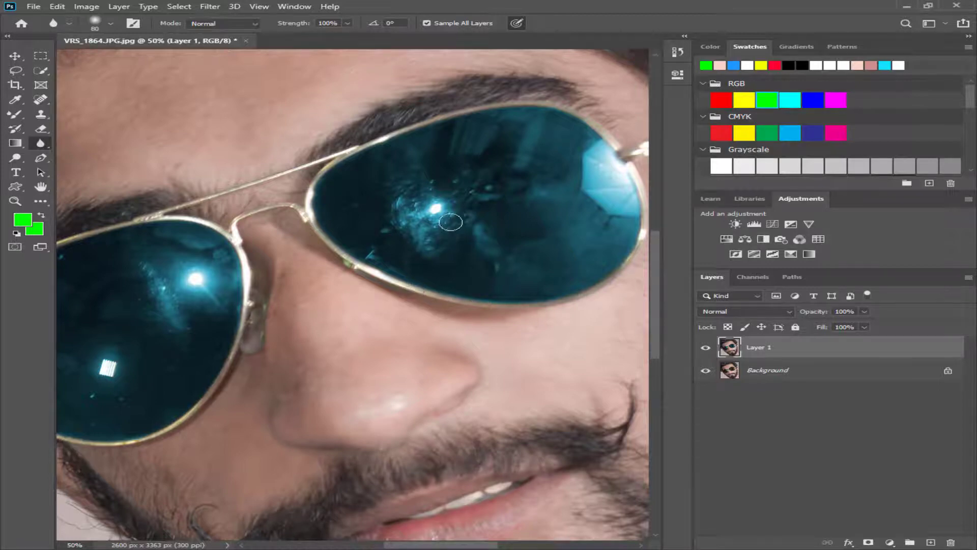
# - Duplicate the teal lens layer and clone out the highlights, speckles and bluish reflections on the right lens
pyautogui.press(']')
pyautogui.press(']')
pyautogui.press(']')
pyautogui.press(']')
pyautogui.press(']')
pyautogui.press(']')
pyautogui.hotkey('ctrl', 'j')
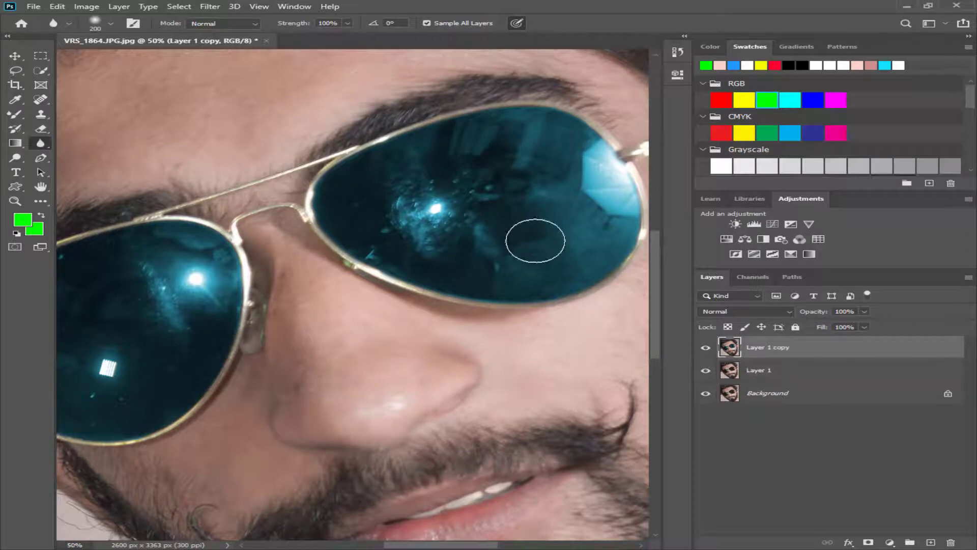
pyautogui.press('s')
pyautogui.press(']')
pyautogui.press(']')
pyautogui.press(']')
pyautogui.press(']')
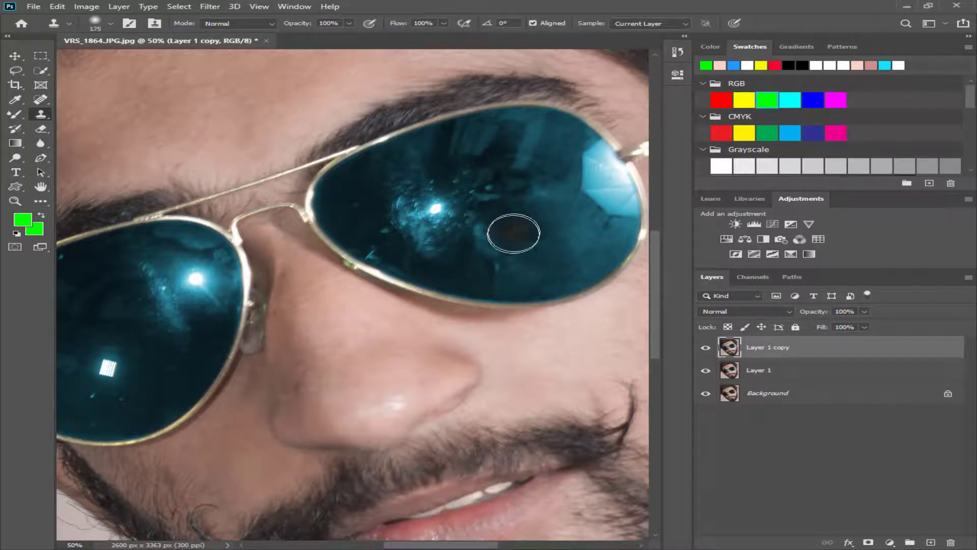
pyautogui.press(']')
pyautogui.press(']')
pyautogui.keyDown('alt'); pyautogui.click(506, 243); pyautogui.keyUp('alt')
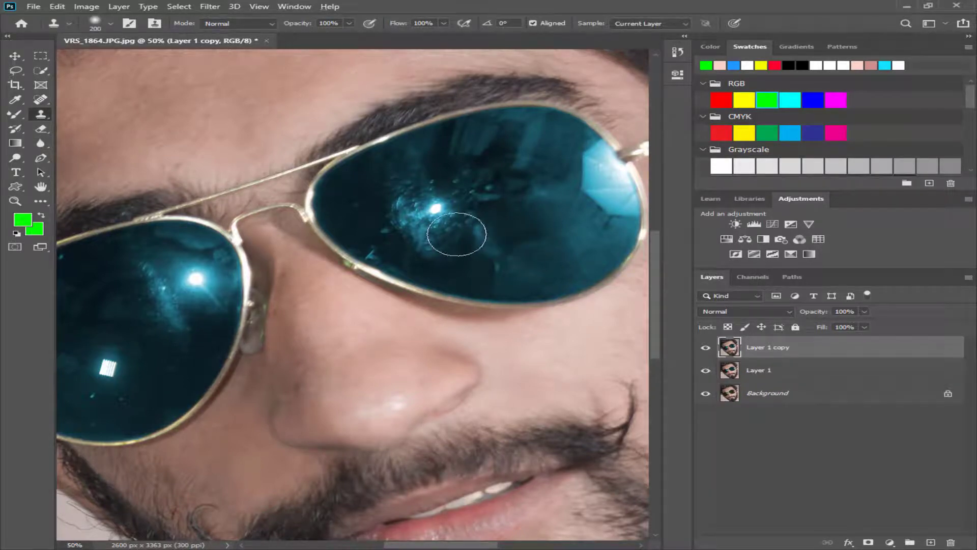
pyautogui.moveTo(458, 226)
pyautogui.mouseDown()
pyautogui.moveTo(432, 209)
pyautogui.moveTo(393, 207)
pyautogui.moveTo(534, 264)
pyautogui.mouseUp()
pyautogui.keyDown('alt'); pyautogui.click(512, 233); pyautogui.keyUp('alt')
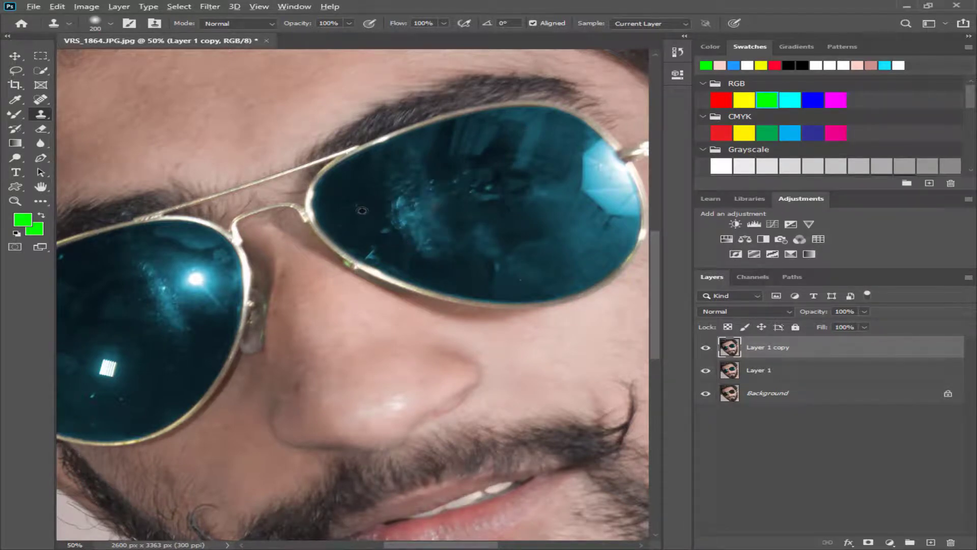
pyautogui.moveTo(384, 212)
pyautogui.mouseDown()
pyautogui.moveTo(392, 203)
pyautogui.moveTo(381, 225)
pyautogui.mouseUp()
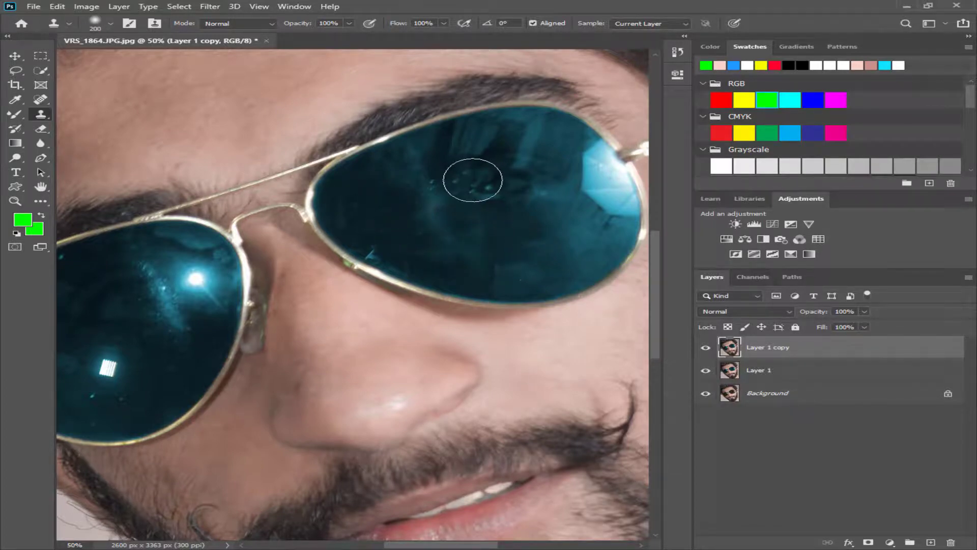
pyautogui.moveTo(469, 163); pyautogui.dragTo(429, 179)
# - Clone out the highlight and square reflection on the left lens, then fit the image on screen
pyautogui.moveTo(372, 242); pyautogui.dragTo(621, 226)
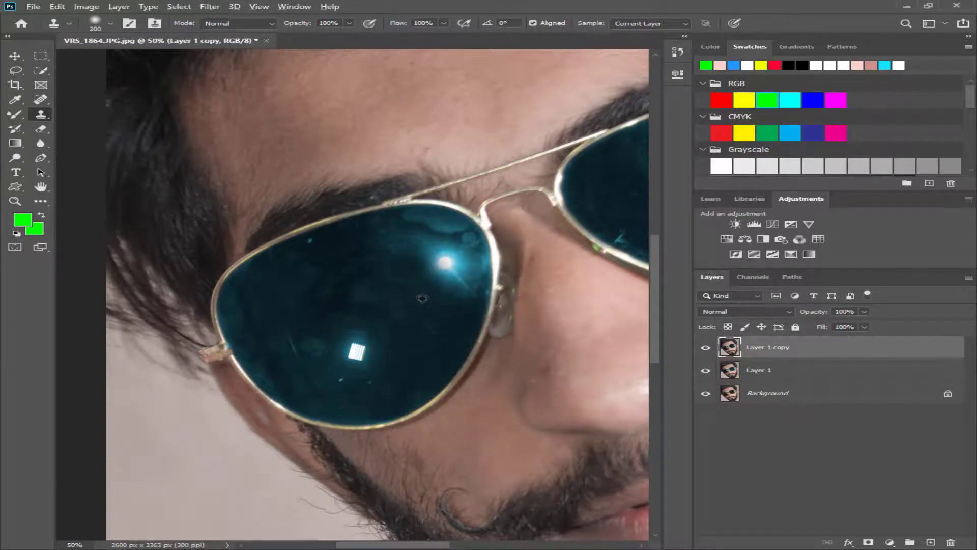
pyautogui.moveTo(437, 265); pyautogui.dragTo(433, 251)
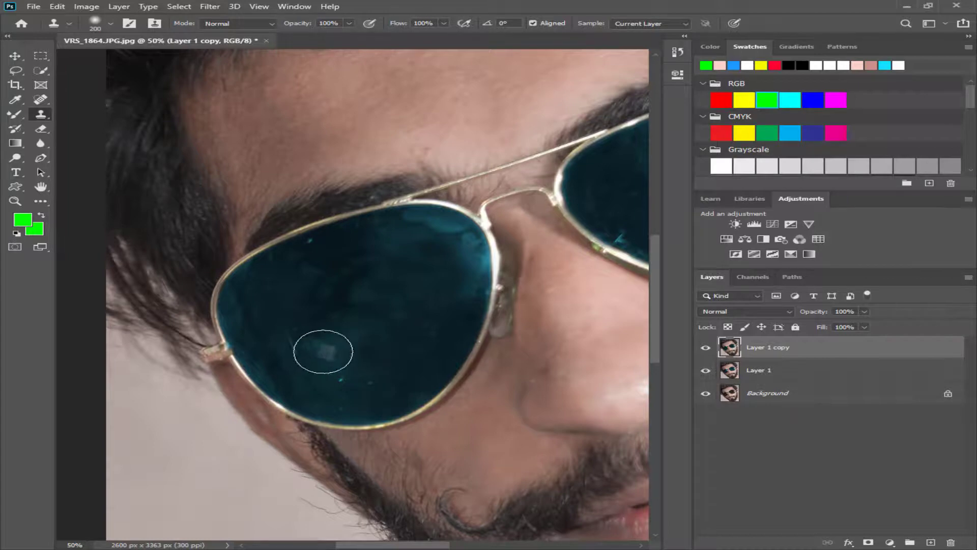
pyautogui.moveTo(448, 351); pyautogui.dragTo(522, 306)
pyautogui.hotkey('ctrl', '-')
pyautogui.hotkey('ctrl', '-')
pyautogui.hotkey('ctrl', '-')
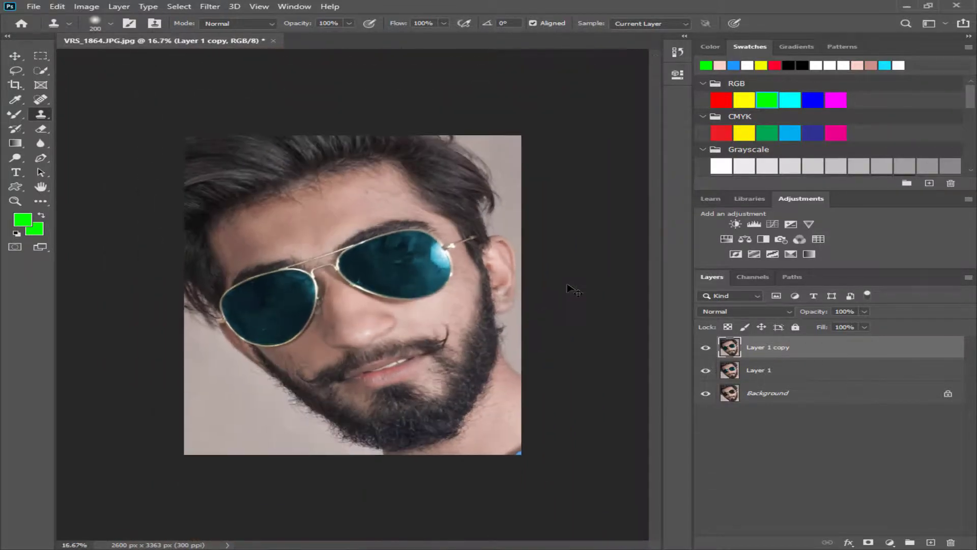
pyautogui.hotkey('ctrl', '0')
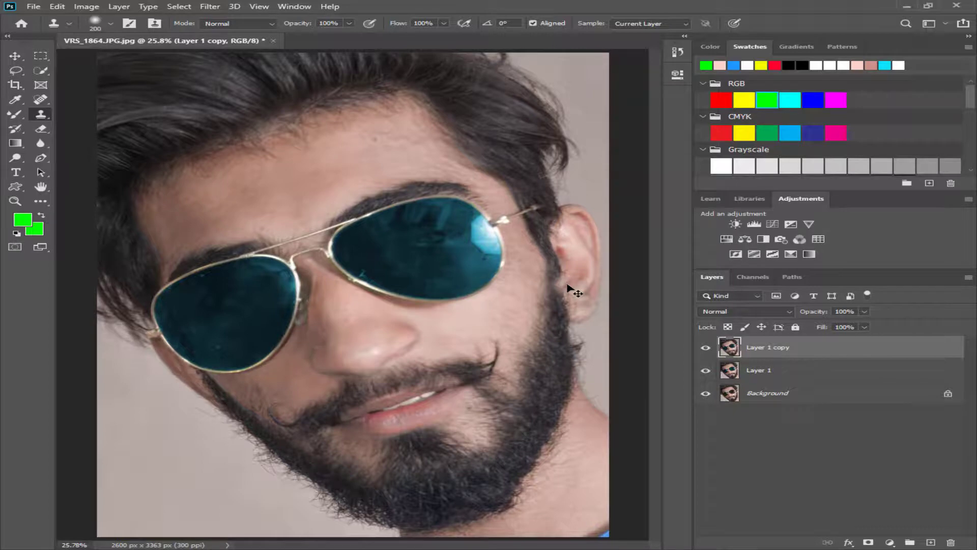
# - Duplicate the cleaned lens layer and apply a 5-pixel Gaussian Blur to the new top copy
pyautogui.hotkey('ctrl', 'j')
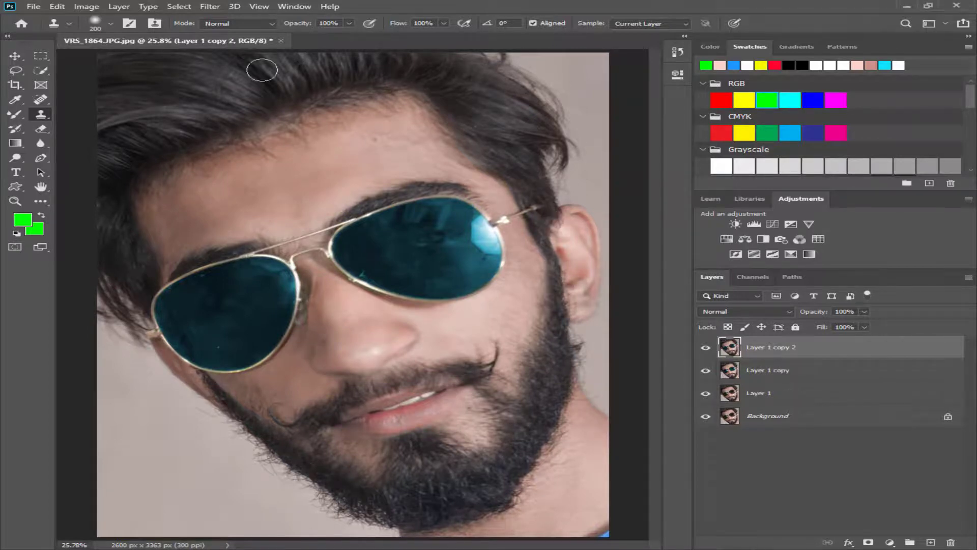
pyautogui.click(209, 7)
pyautogui.moveTo(219, 133)
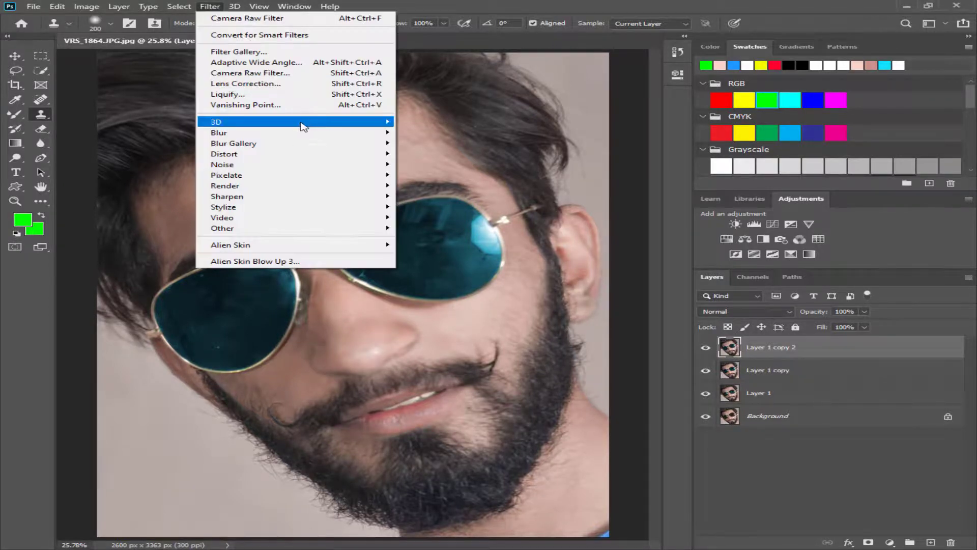
pyautogui.click(436, 174)
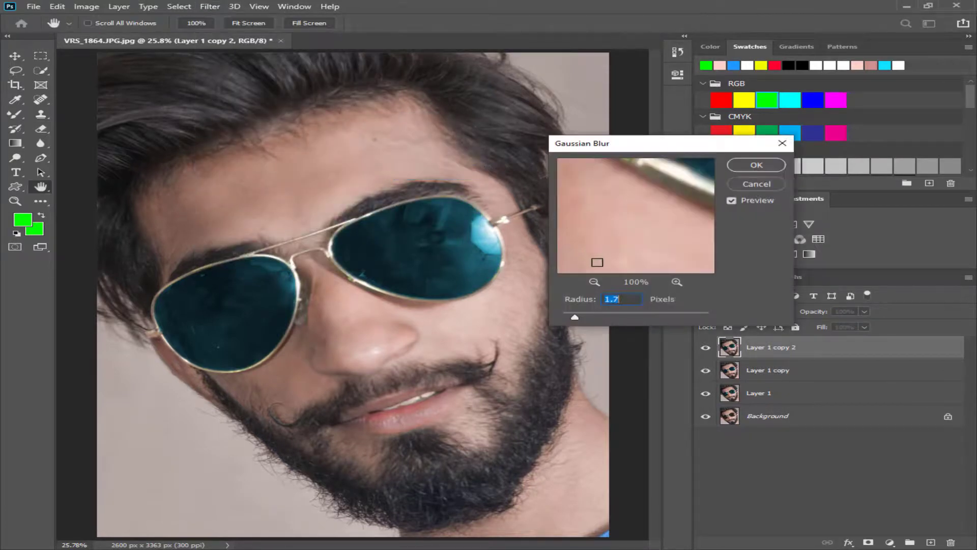
pyautogui.moveTo(575, 317); pyautogui.dragTo(609, 318)
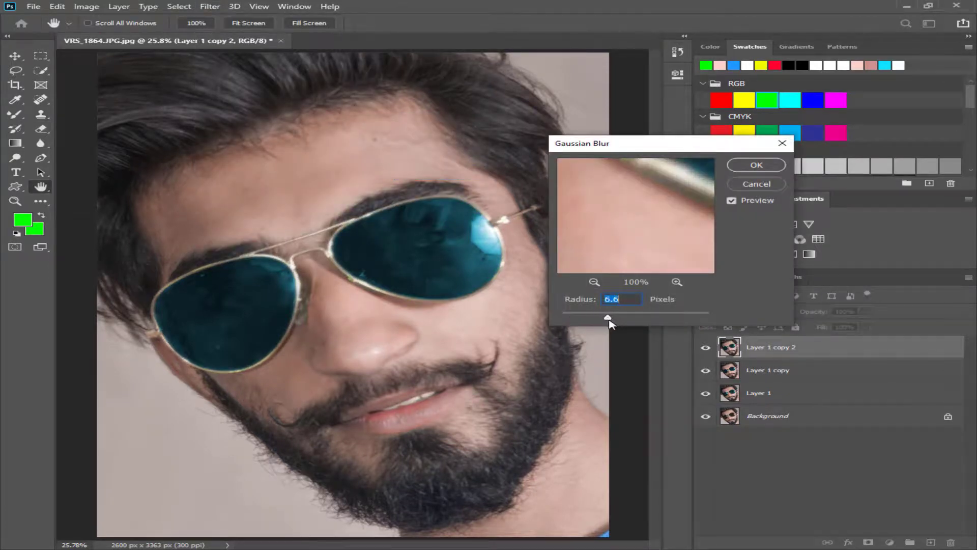
pyautogui.moveTo(606, 317); pyautogui.dragTo(597, 317)
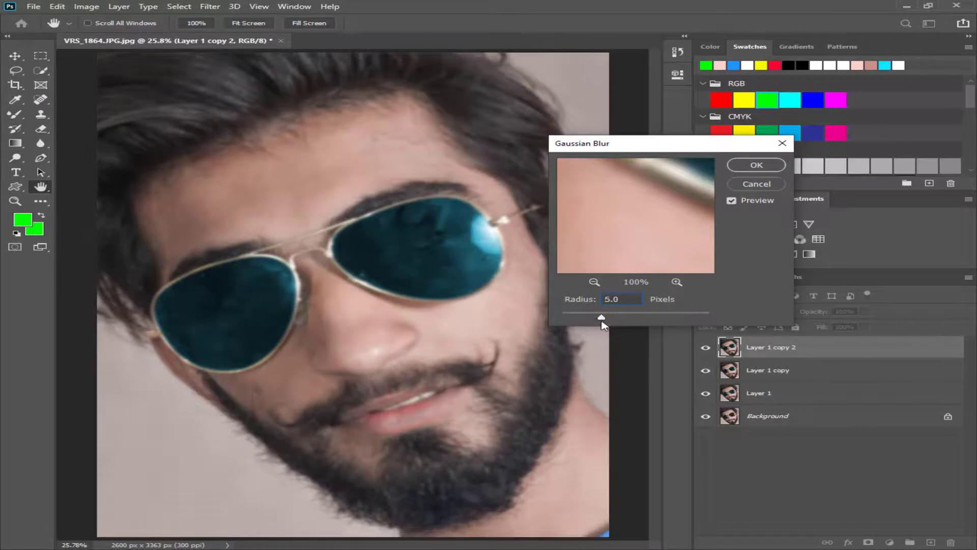
pyautogui.press('Return')
pyautogui.hotkey('ctrl', '+')
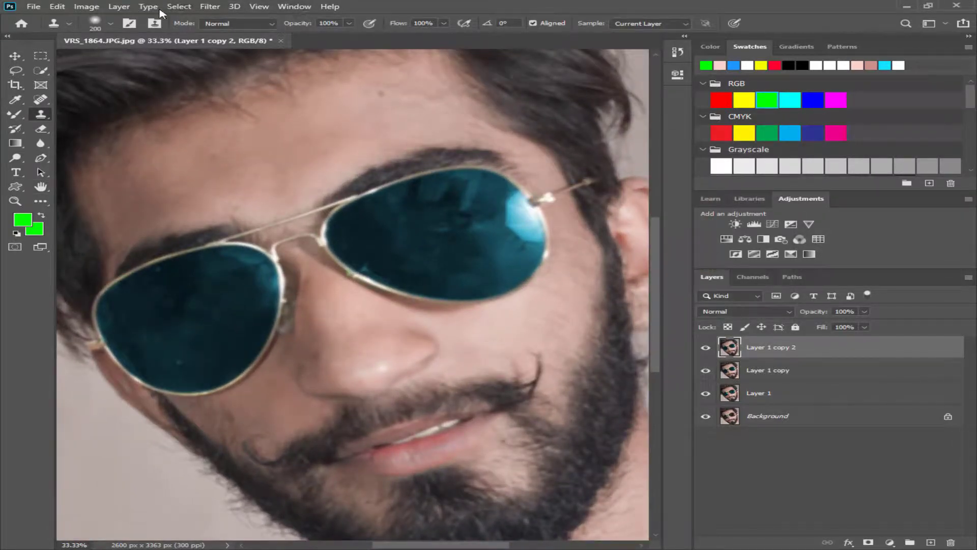
# - Add a Hide All mask to the blurred layer and paint white over the right lens to reveal the blur
pyautogui.click(119, 7)
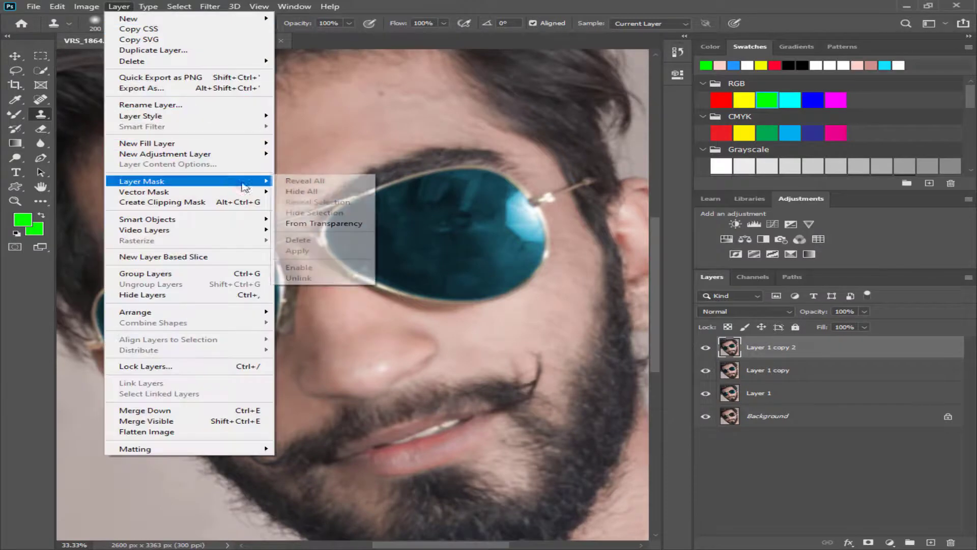
pyautogui.click(305, 194)
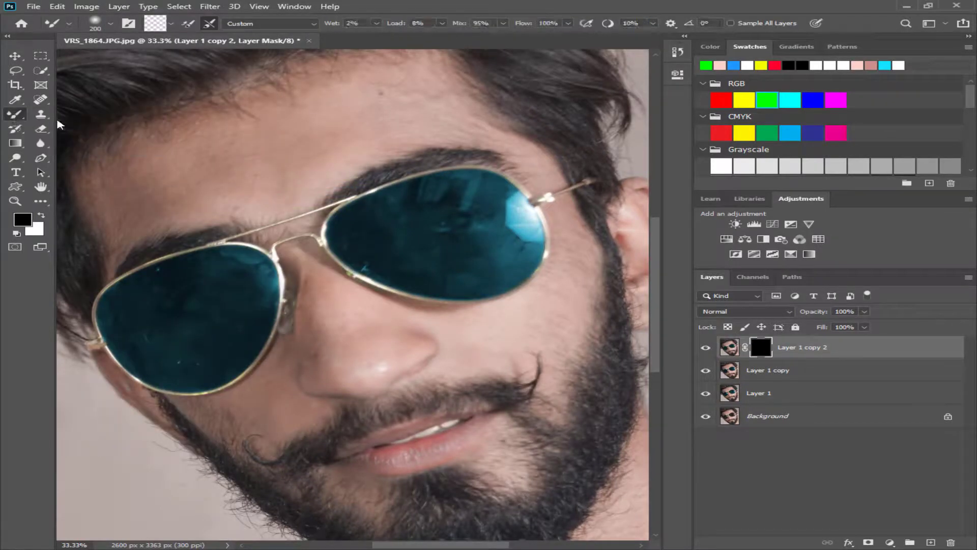
pyautogui.click(15, 114)
pyautogui.scroll(1, 450, 249)
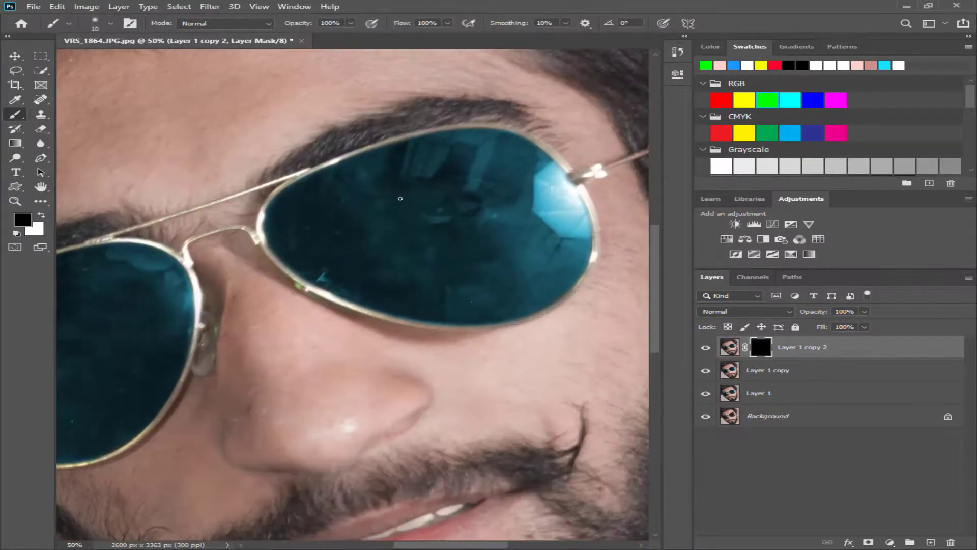
pyautogui.press(']')
pyautogui.press(']')
pyautogui.press(']')
pyautogui.press(']')
pyautogui.press(']')
pyautogui.press(']')
pyautogui.scroll(1, 479, 226)
pyautogui.press(']')
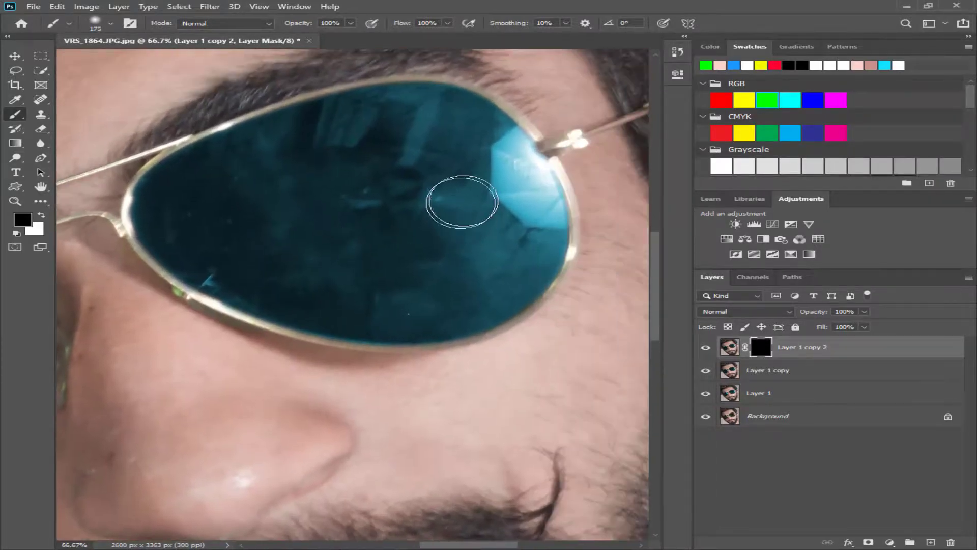
pyautogui.press('x')
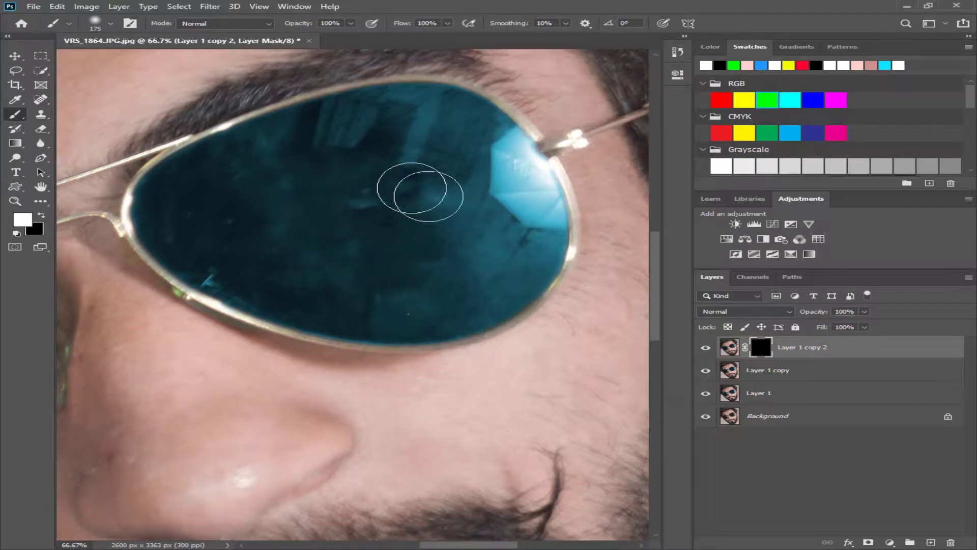
pyautogui.click(326, 246)
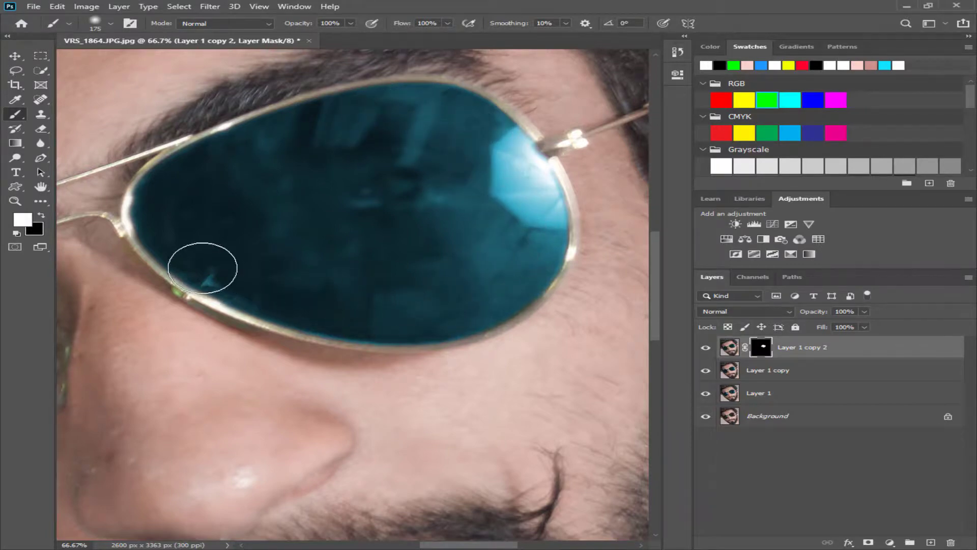
pyautogui.hscroll(-5, 509, 236)
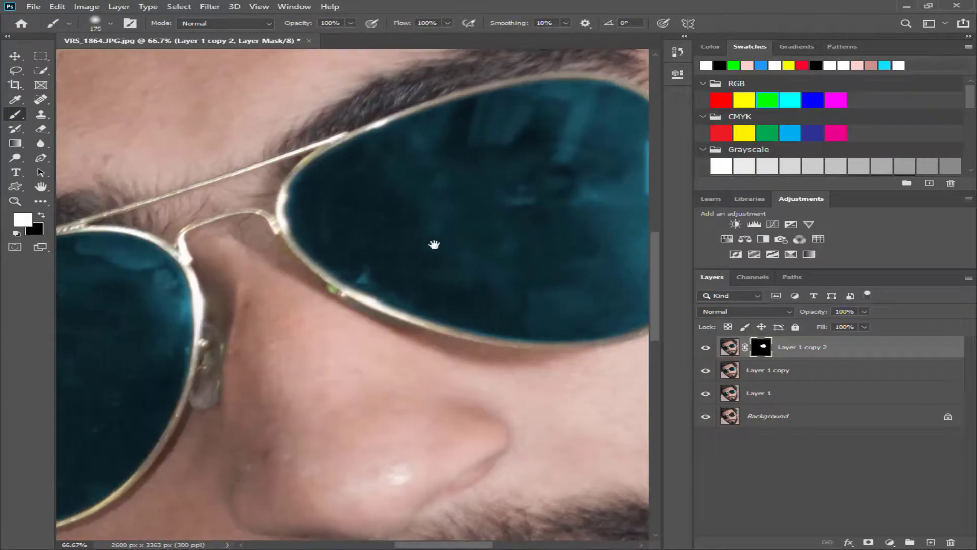
pyautogui.hscroll(-3, 436, 244)
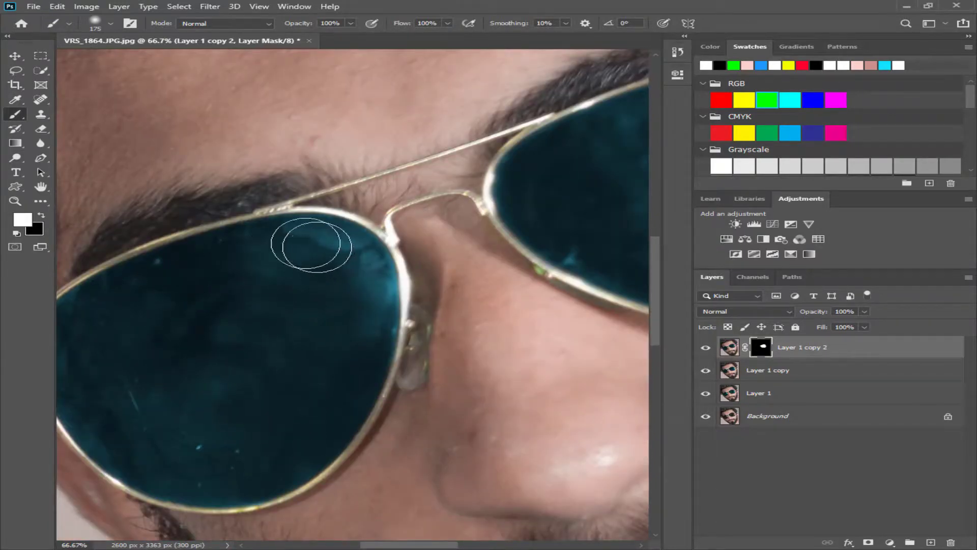
# - Paint white on the mask over the left lens to reveal its blur
pyautogui.moveTo(351, 277)
pyautogui.mouseDown()
pyautogui.moveTo(320, 386)
pyautogui.moveTo(255, 463)
pyautogui.moveTo(137, 418)
pyautogui.moveTo(232, 375)
pyautogui.mouseUp()
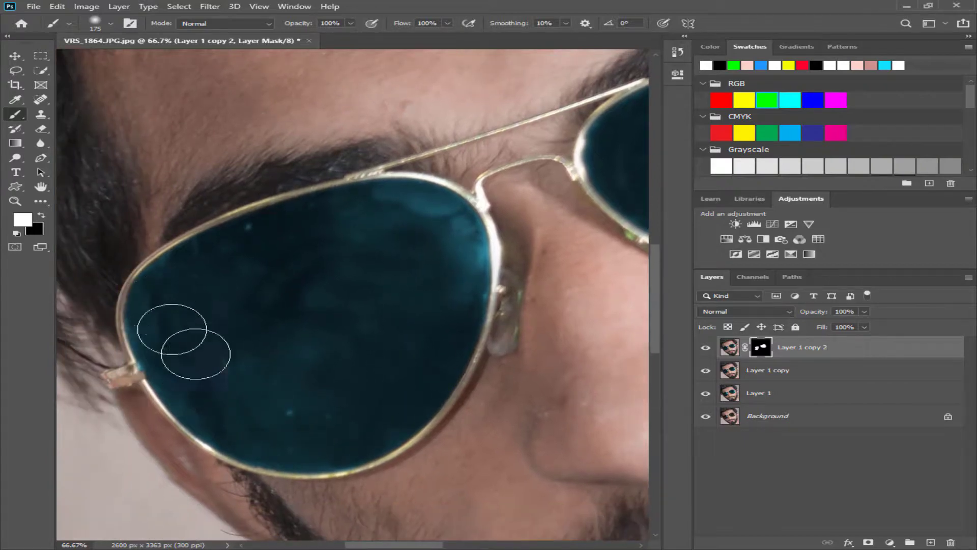